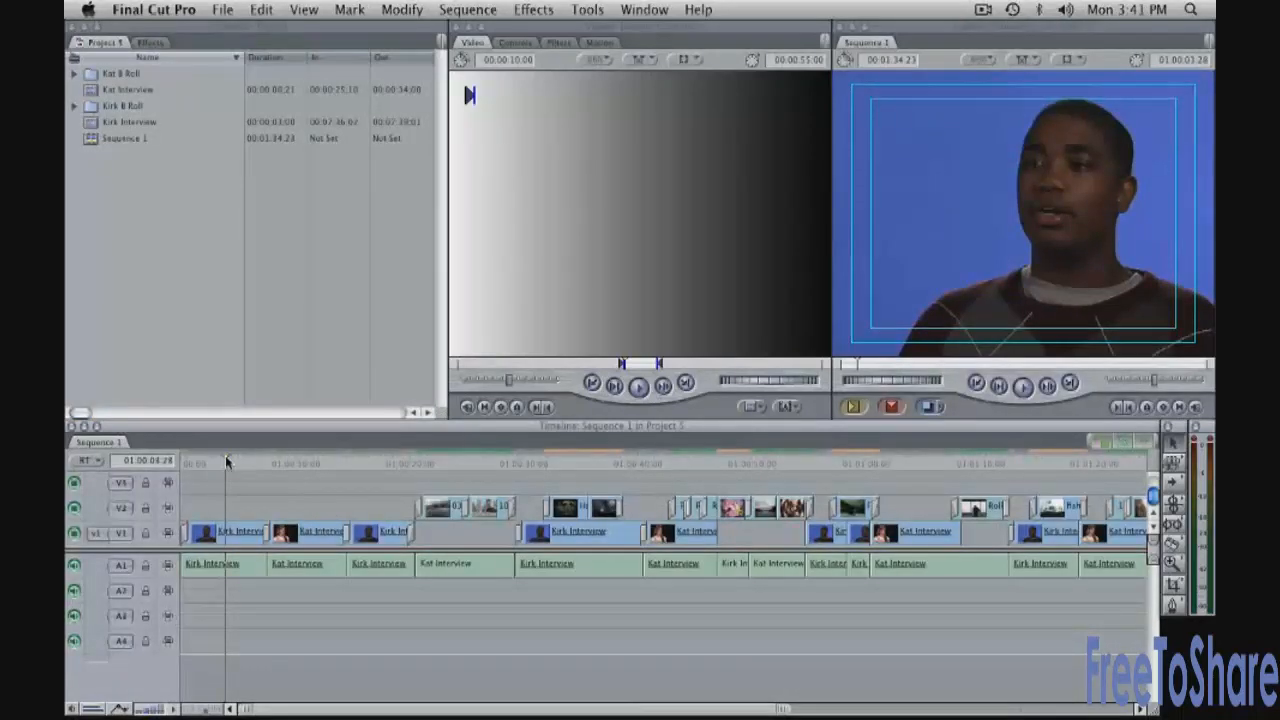
# Jump the Timeline playhead back to the first frame of Sequence 1 with Home
pyautogui.press('Home')
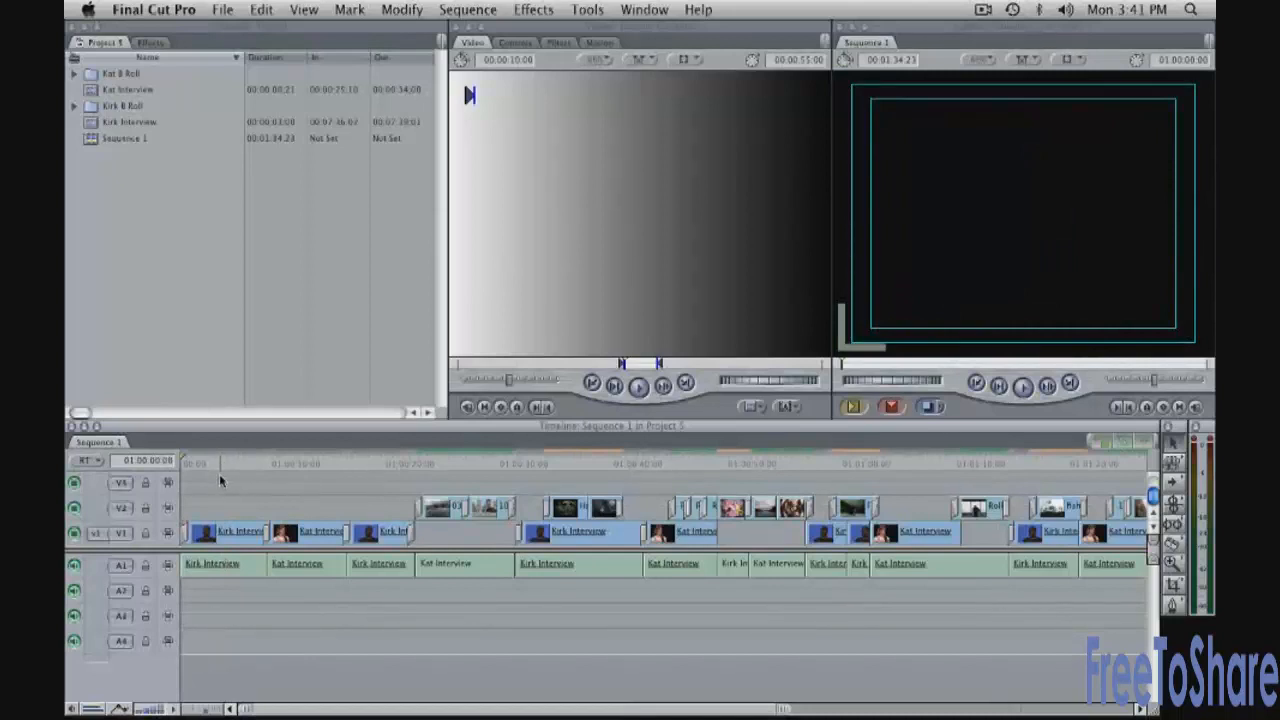
pyautogui.press('Home')
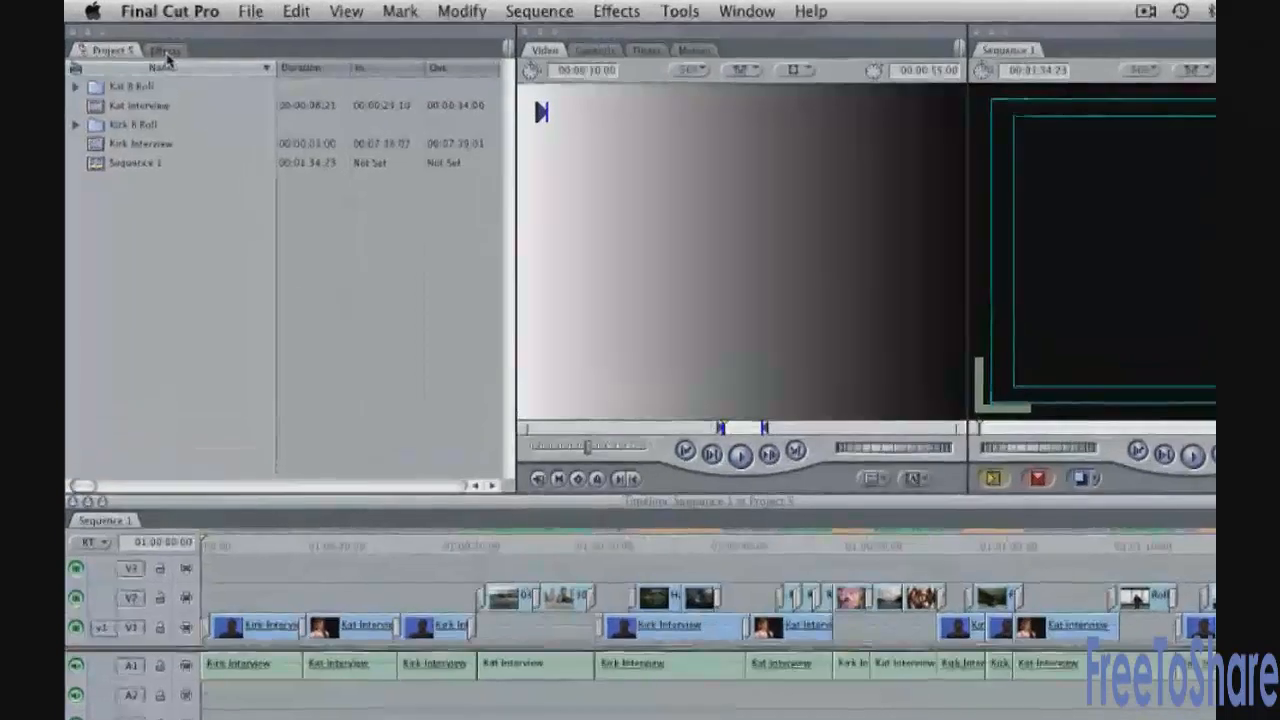
# Show the Browser's Effects bins and look through the Effects menu without choosing anything
pyautogui.click(150, 43)
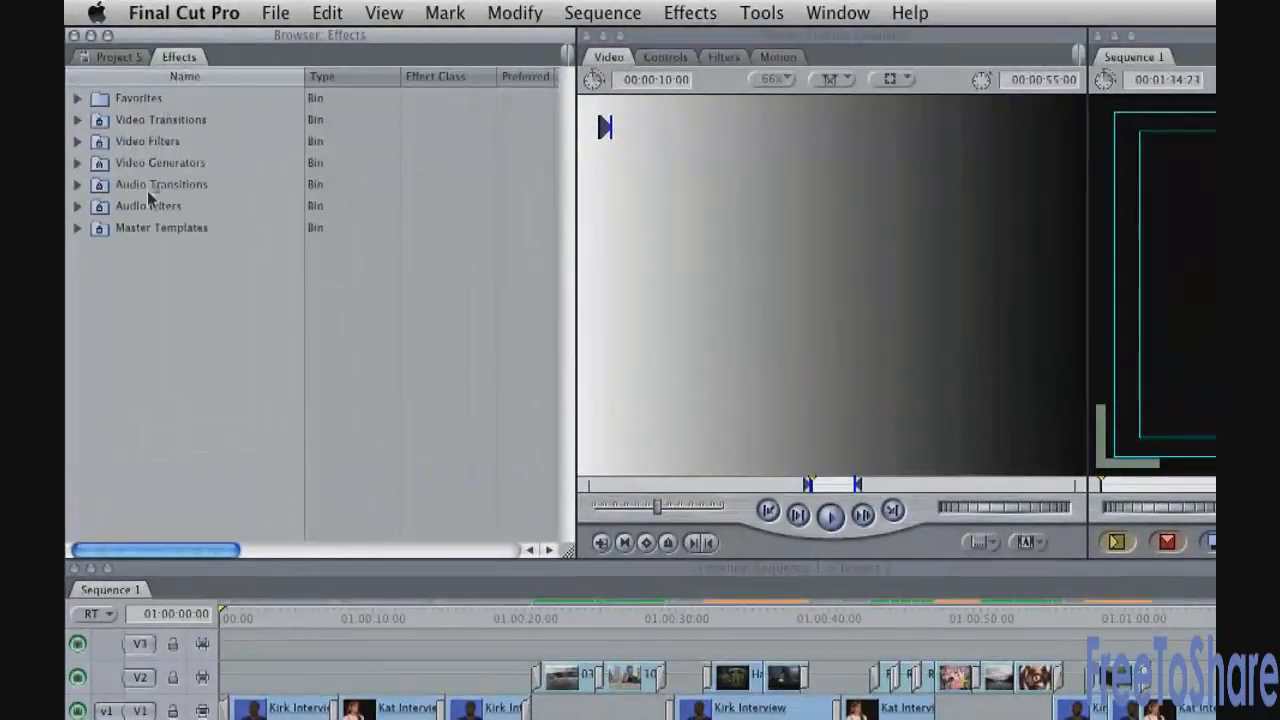
pyautogui.click(676, 12)
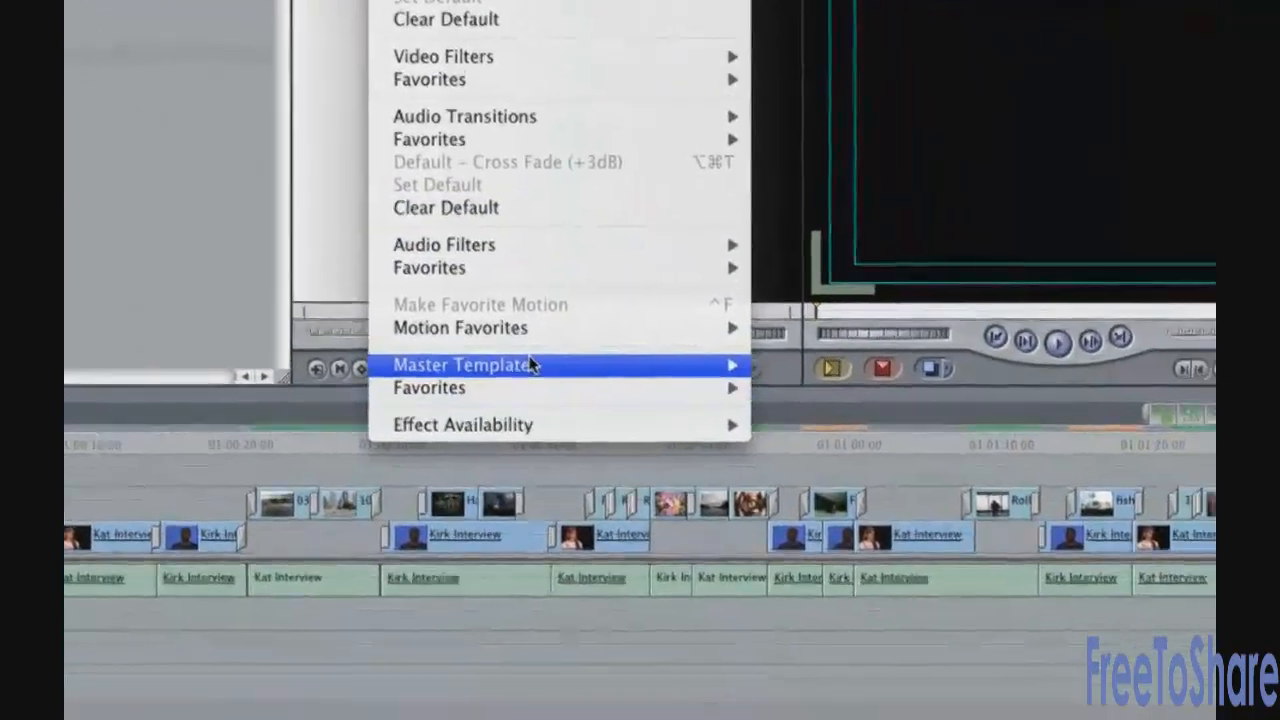
pyautogui.moveTo(813, 538)
pyautogui.click(213, 285)
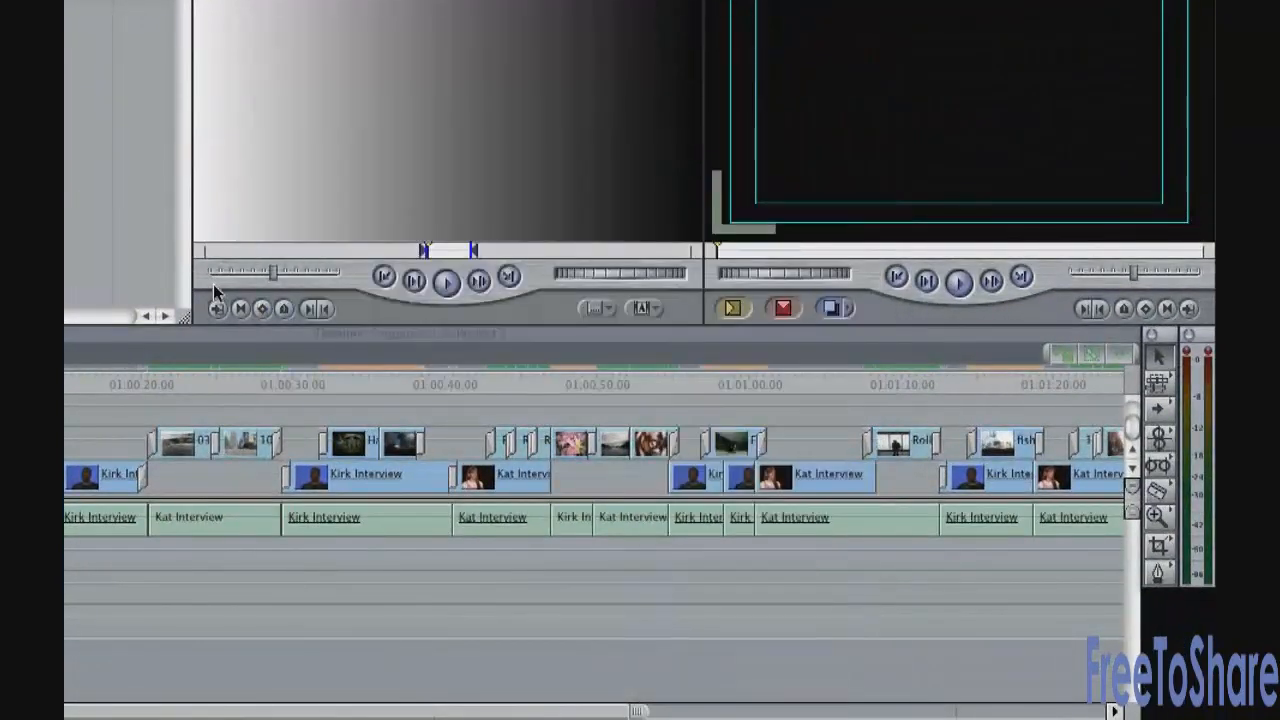
# Look through the Viewer's generator options, then bring up the Sequence menu
pyautogui.click(643, 307)
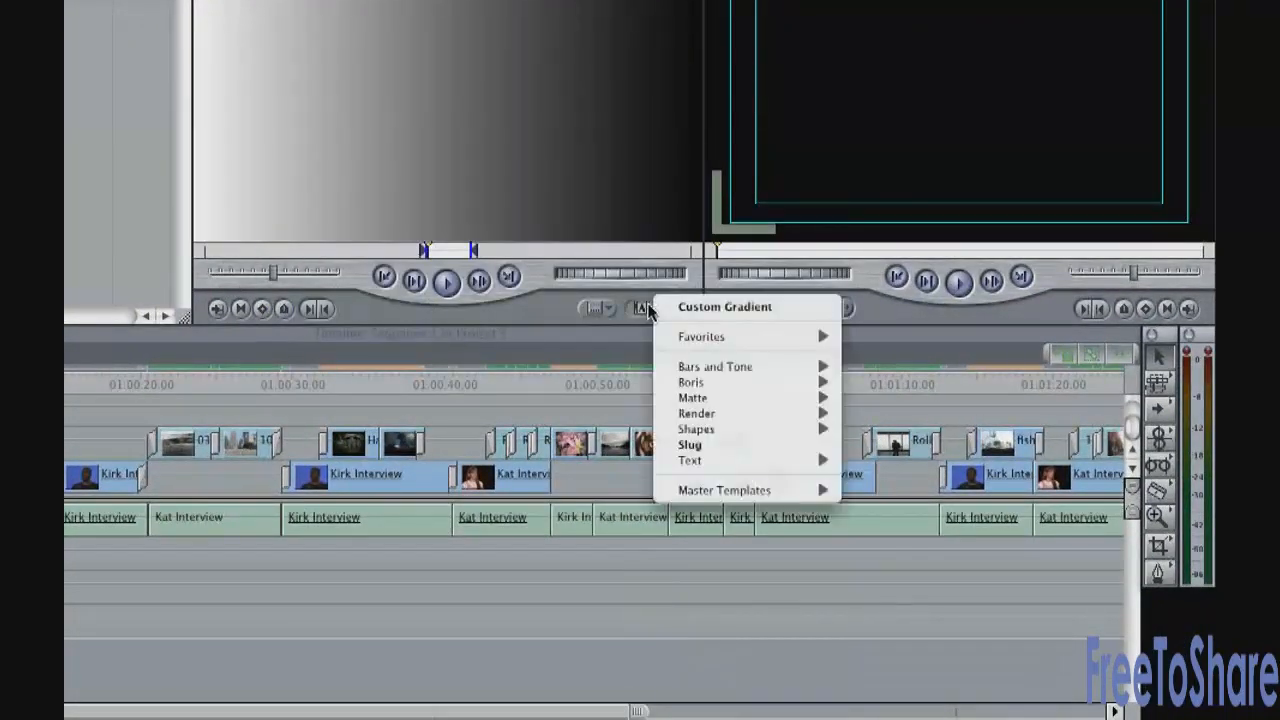
pyautogui.moveTo(760, 497)
pyautogui.click(429, 297)
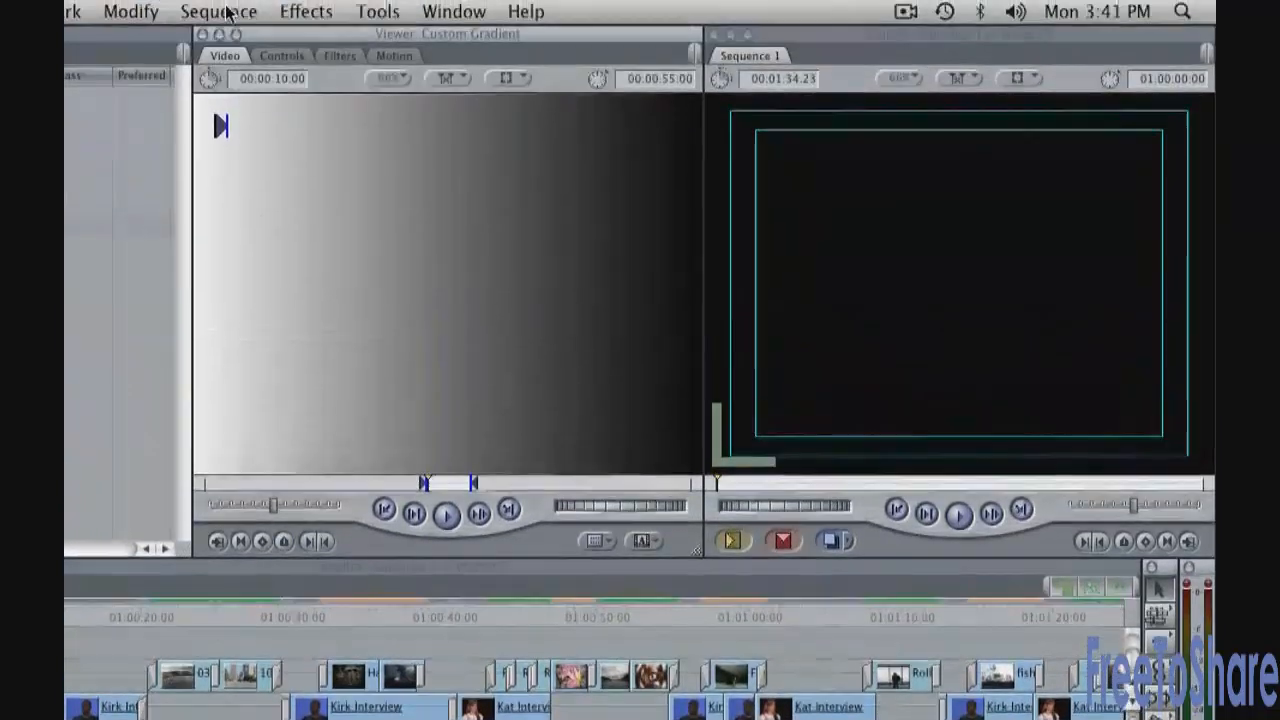
pyautogui.click(222, 12)
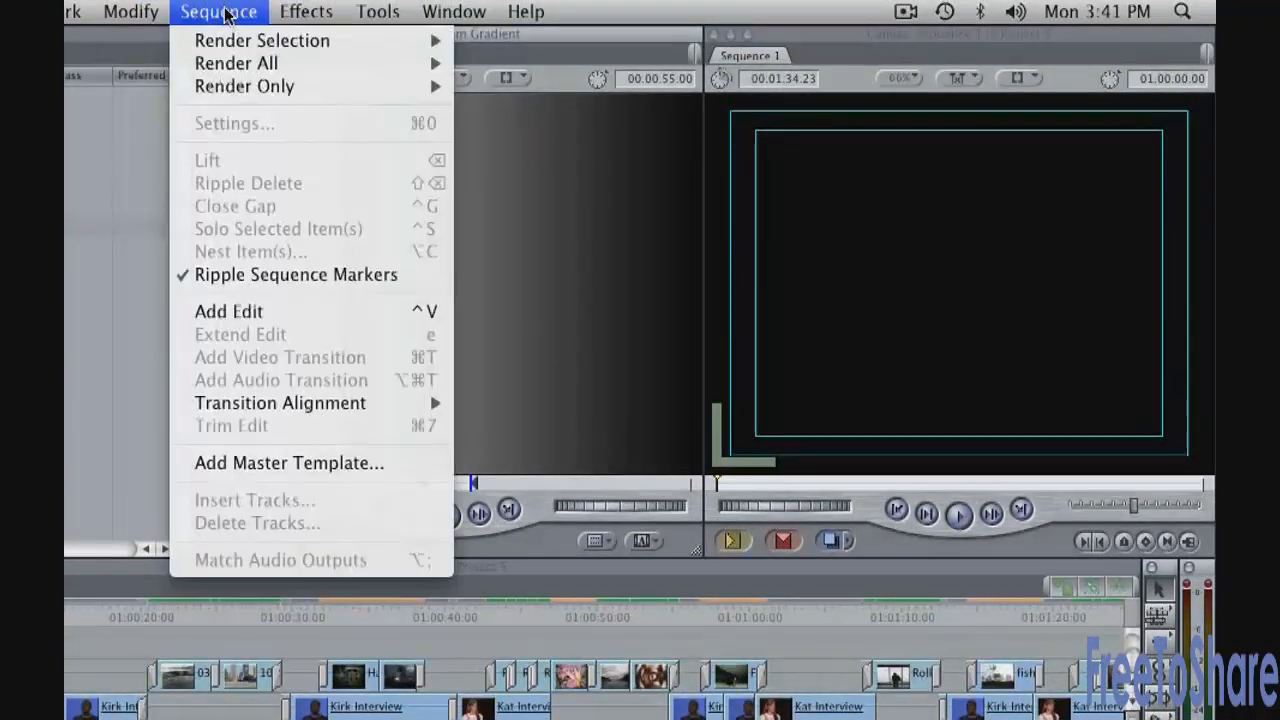
# Open the master template chooser, preview Atom Strand.HD, and list All Master Templates
pyautogui.click(358, 465)
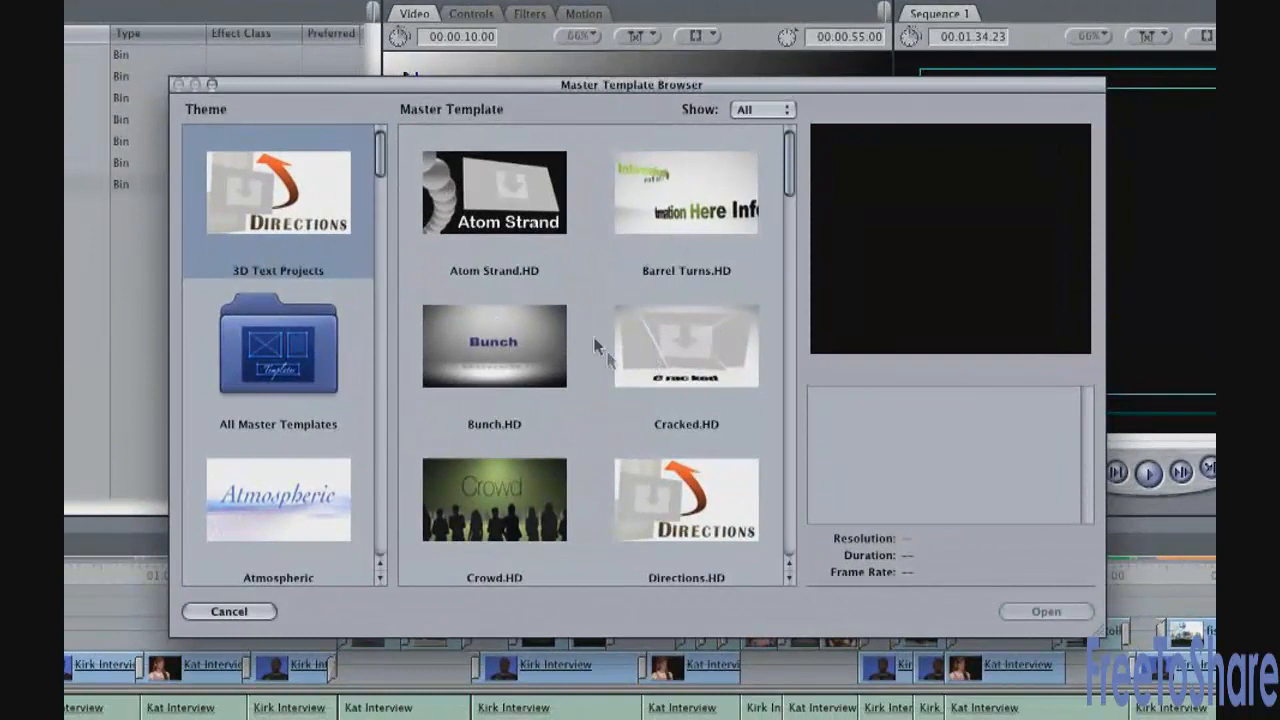
pyautogui.click(512, 212)
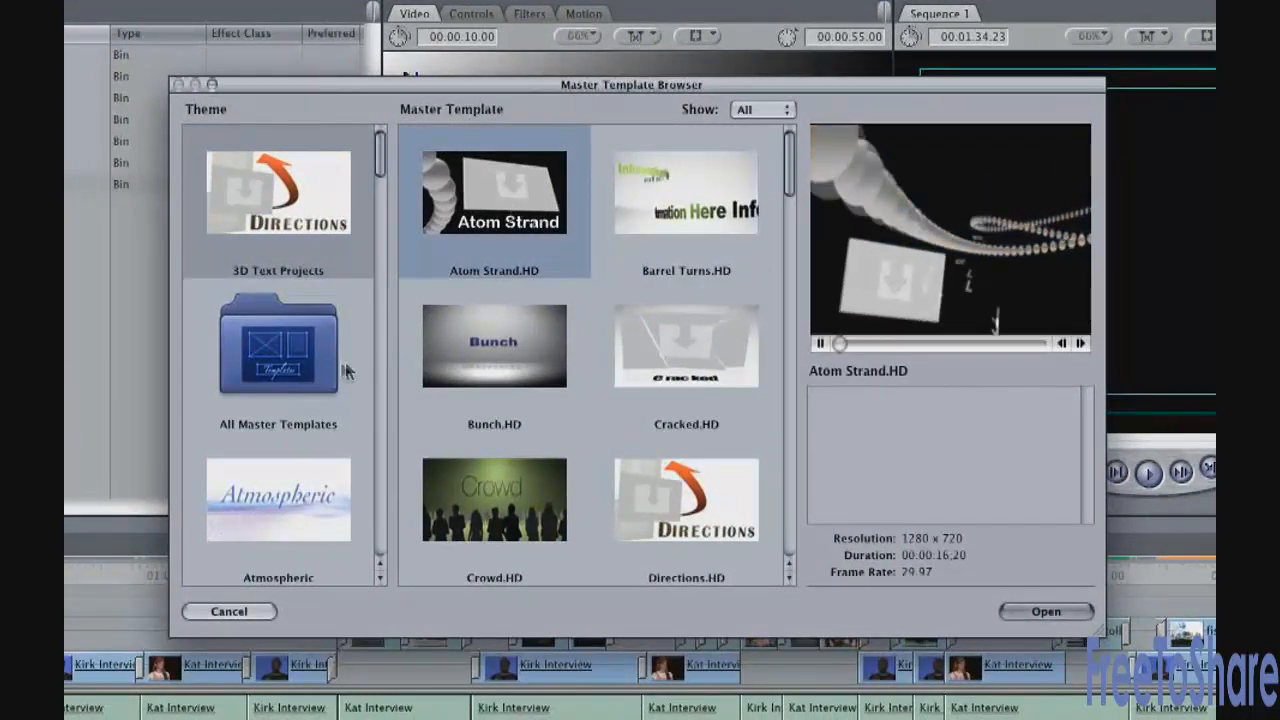
pyautogui.click(291, 372)
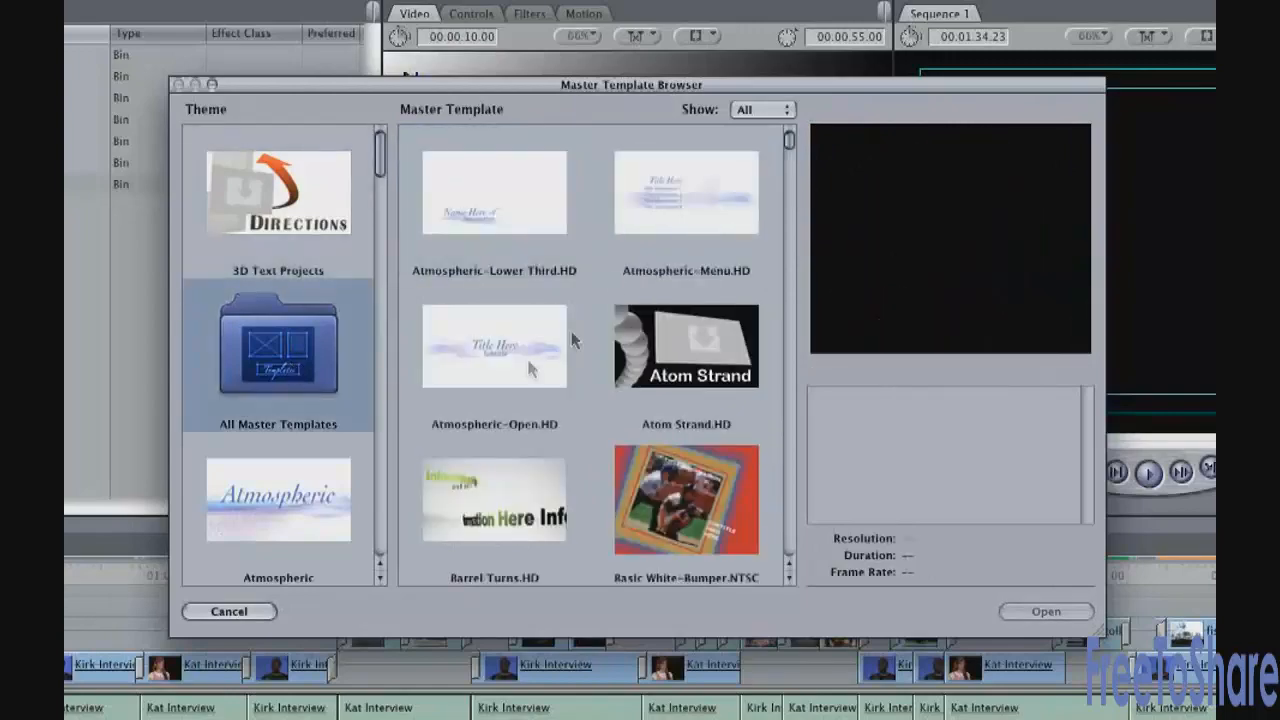
pyautogui.scroll(-15, 578, 319)
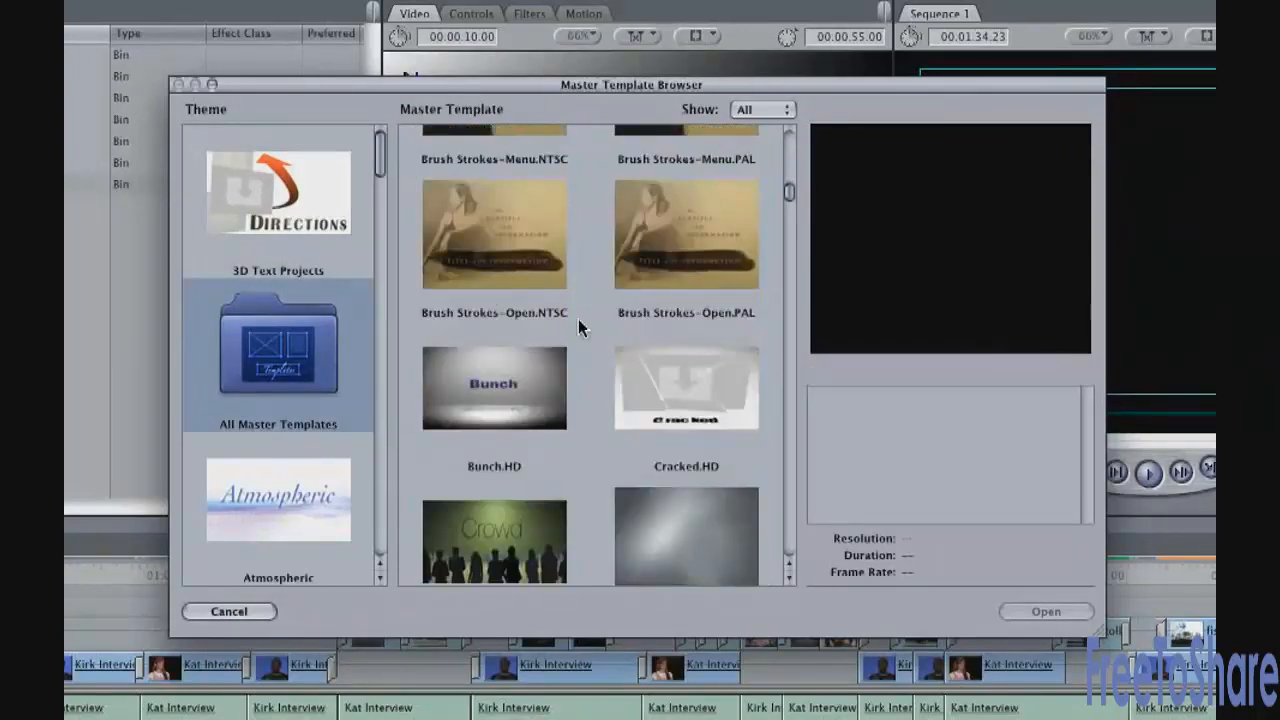
pyautogui.scroll(5, 578, 317)
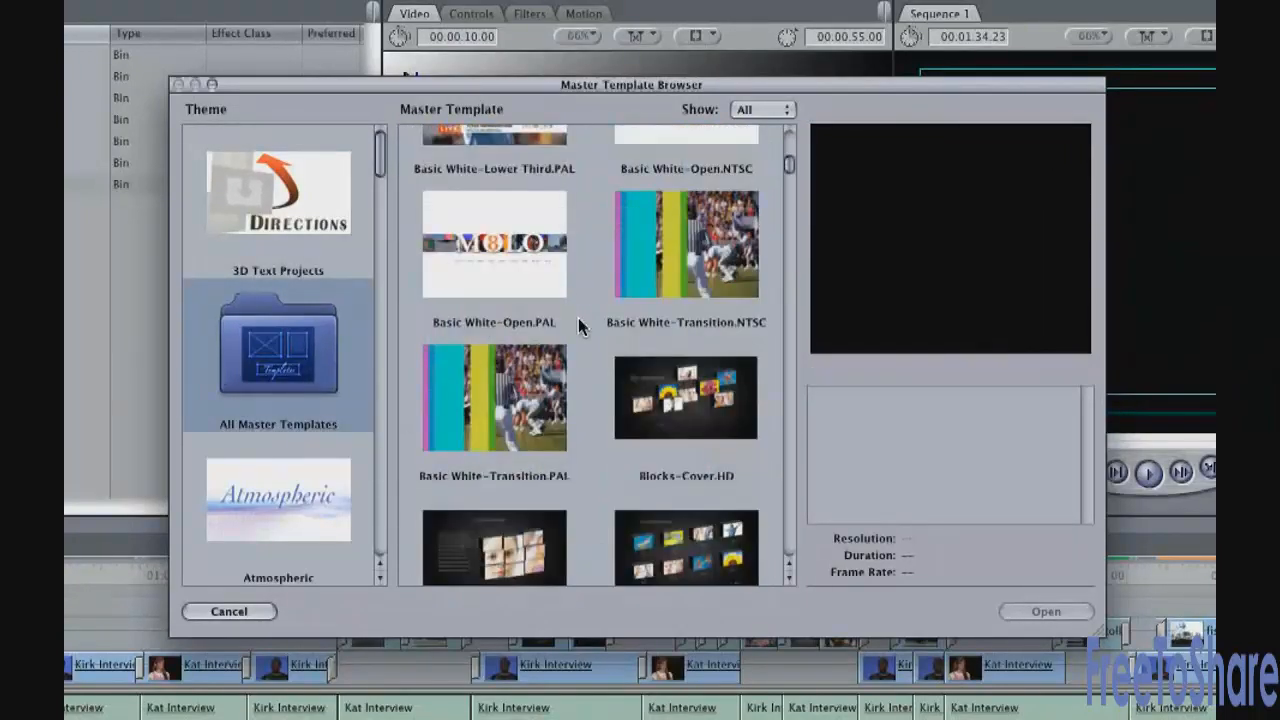
pyautogui.scroll(-5, 578, 320)
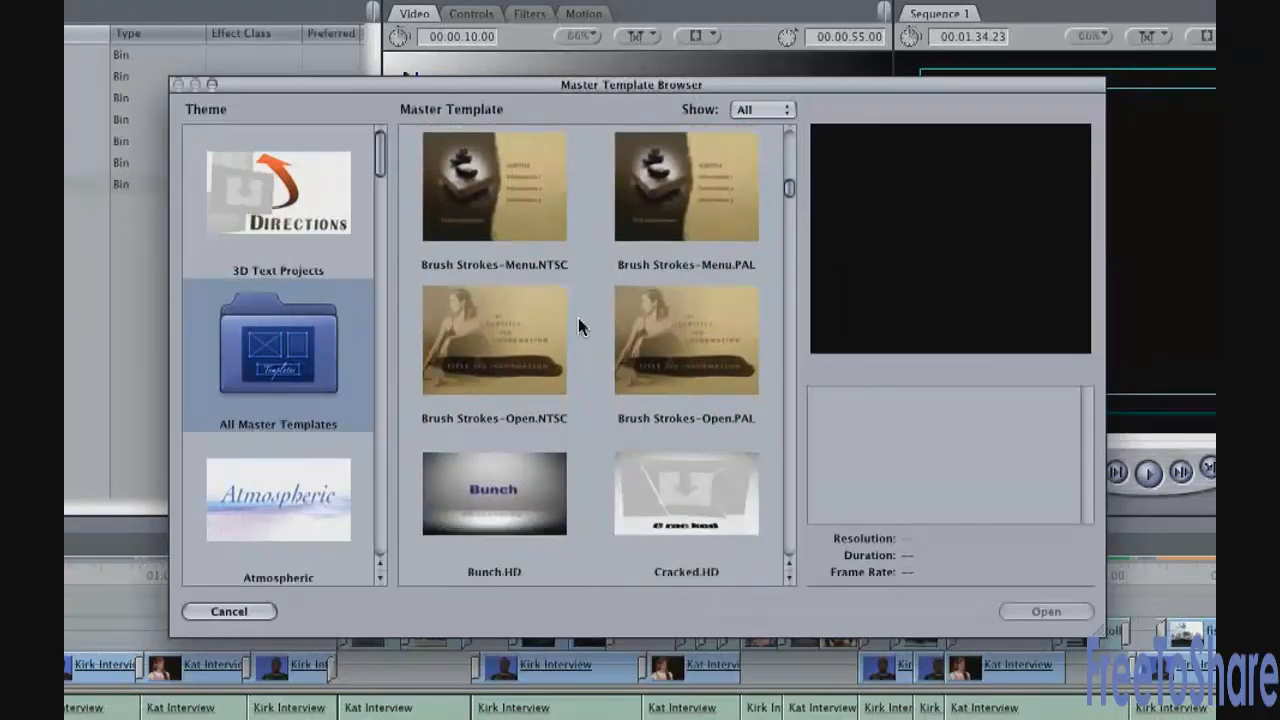
# Filter templates to NTSC, preview a few, and open Curves Steel-Open in the Viewer
pyautogui.click(766, 110)
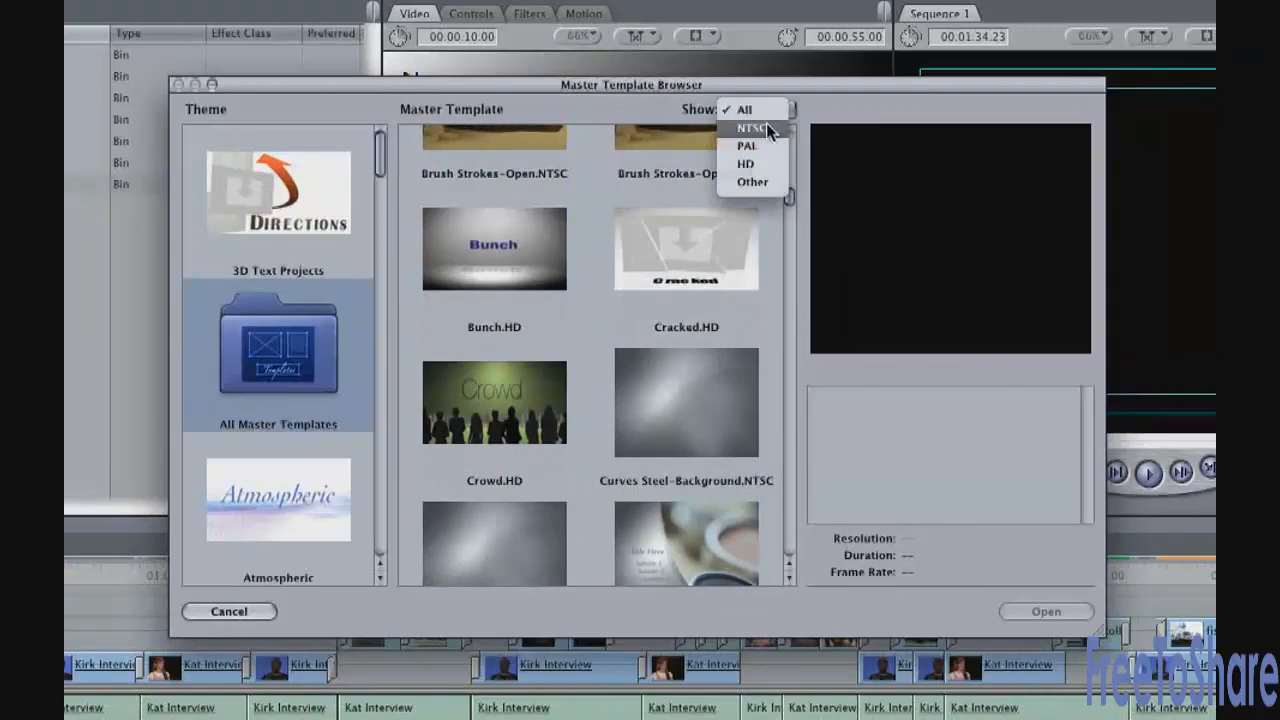
pyautogui.click(766, 123)
pyautogui.moveTo(793, 366)
pyautogui.mouseDown()
pyautogui.moveTo(797, 290)
pyautogui.moveTo(786, 357)
pyautogui.mouseUp()
pyautogui.click(714, 282)
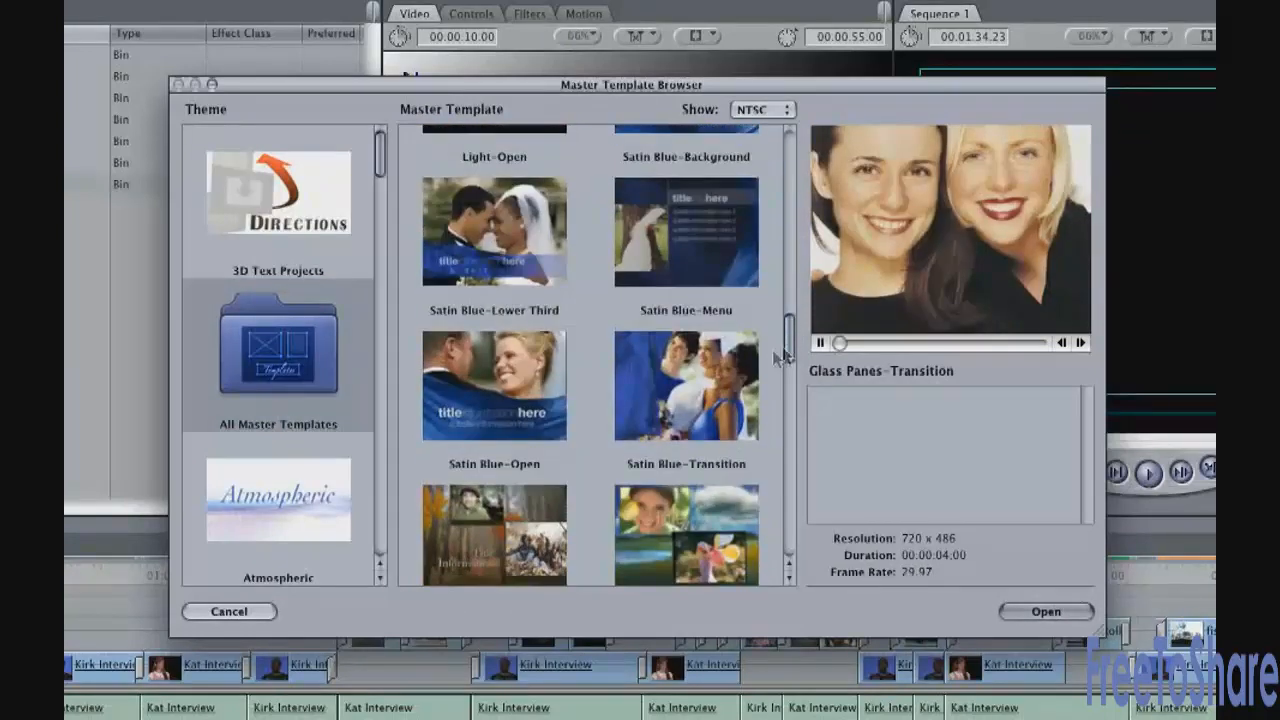
pyautogui.click(707, 378)
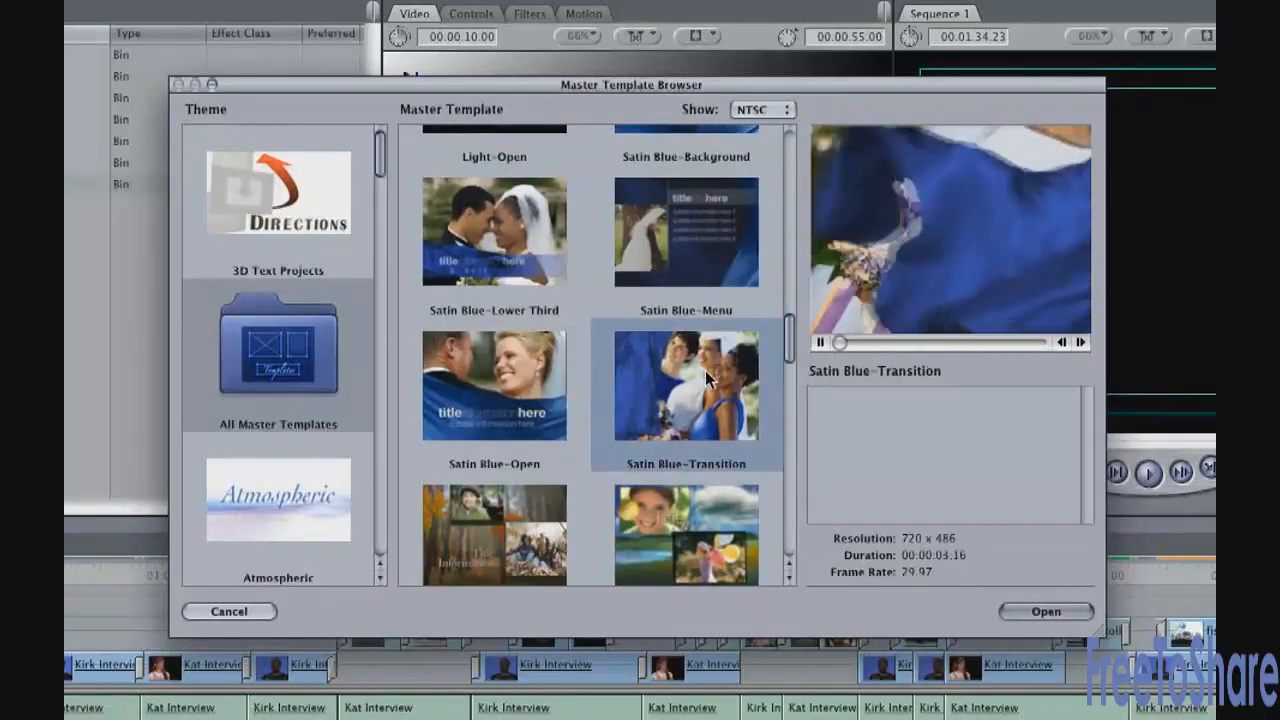
pyautogui.moveTo(790, 337); pyautogui.dragTo(790, 344)
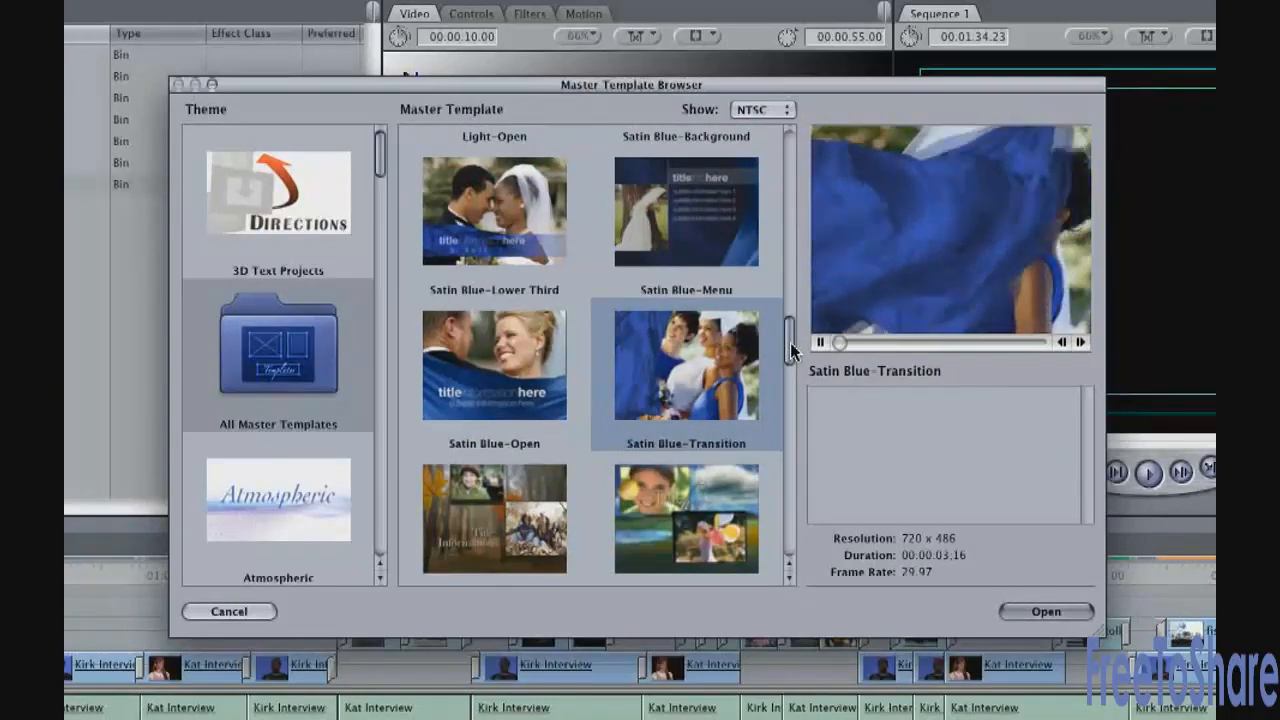
pyautogui.moveTo(790, 342); pyautogui.dragTo(784, 191)
pyautogui.scroll(-3, 738, 450)
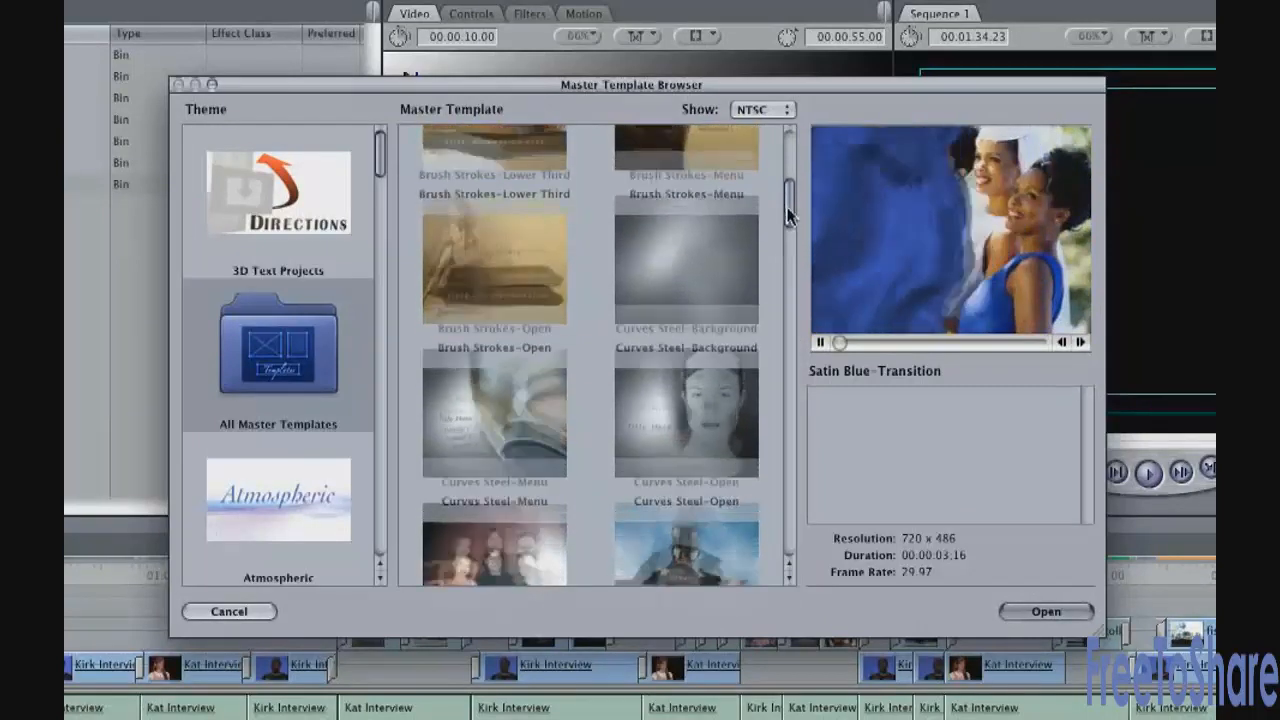
pyautogui.click(671, 425)
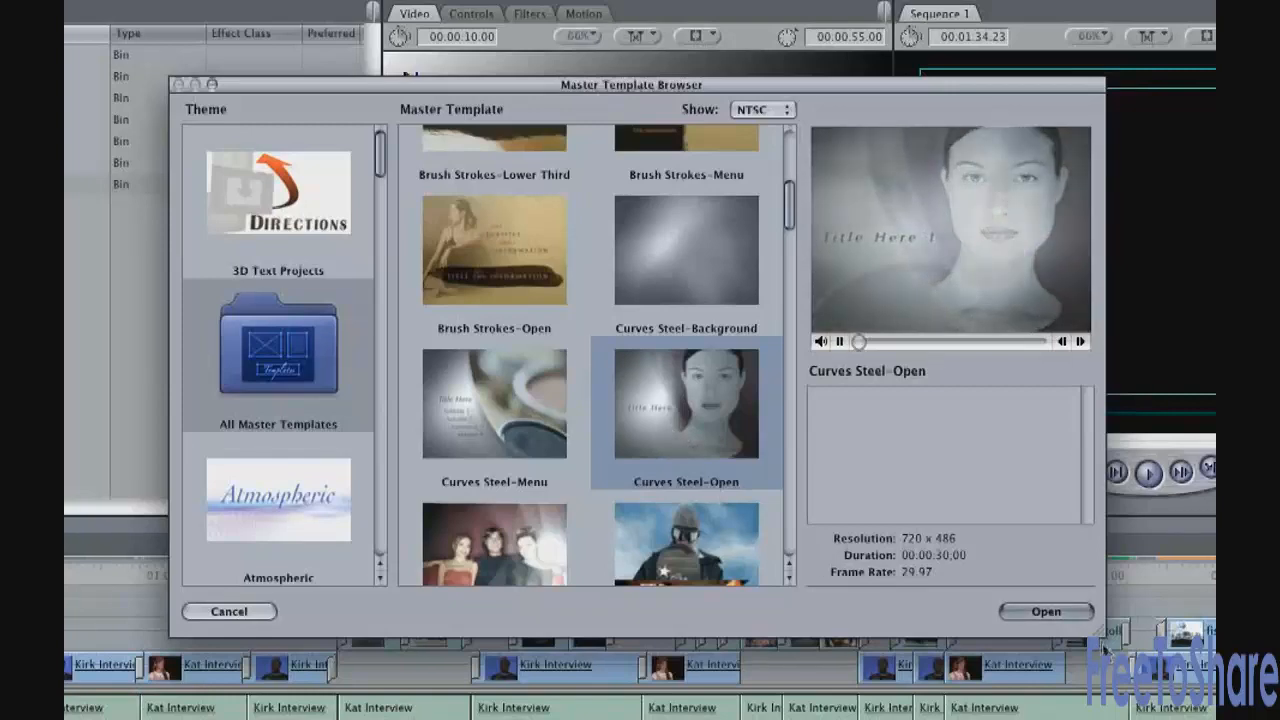
pyautogui.click(1066, 613)
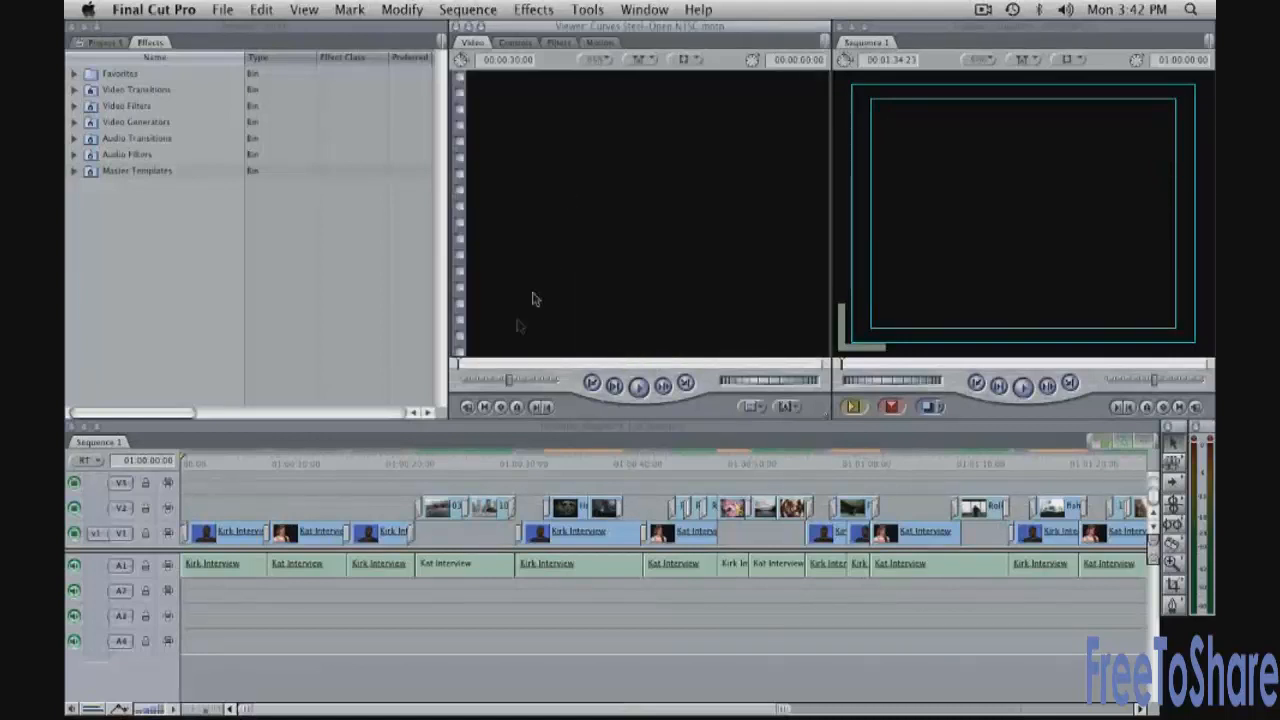
# Scrub the template to its title, then insert it at Sequence 1's start before the interviews
pyautogui.click(549, 365)
pyautogui.moveTo(563, 367); pyautogui.dragTo(577, 365)
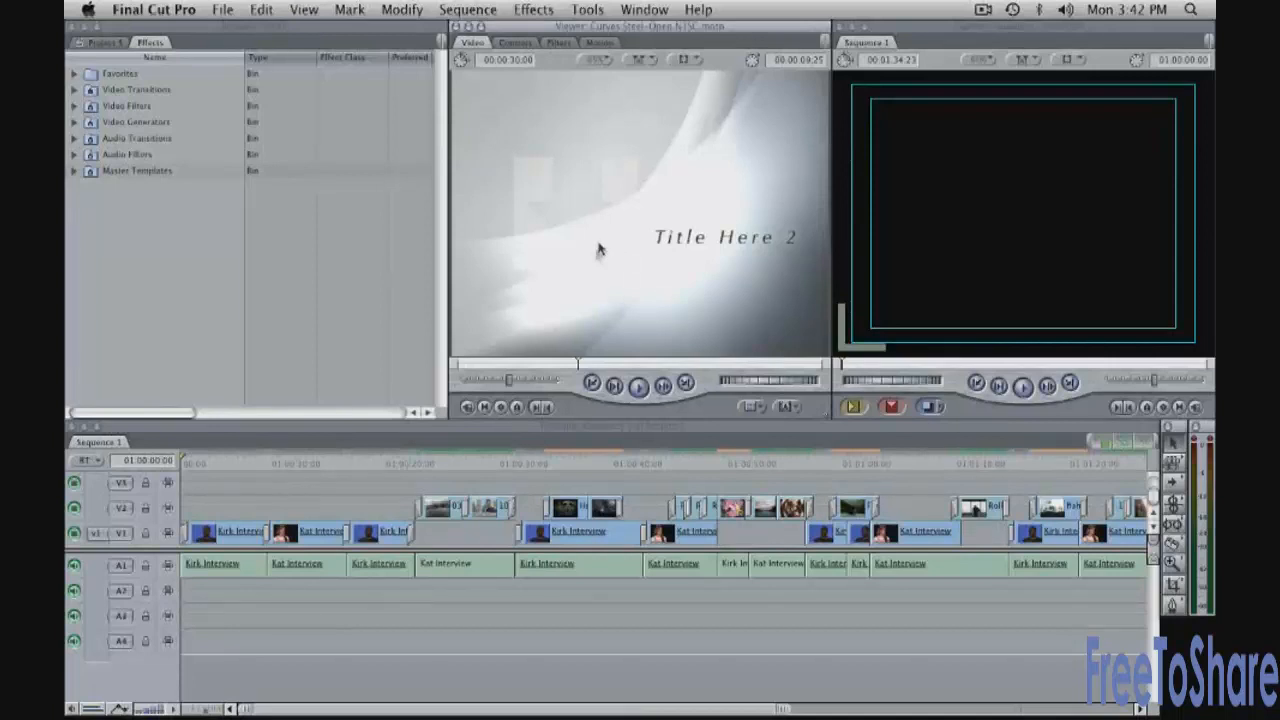
pyautogui.moveTo(637, 232); pyautogui.dragTo(1031, 109)
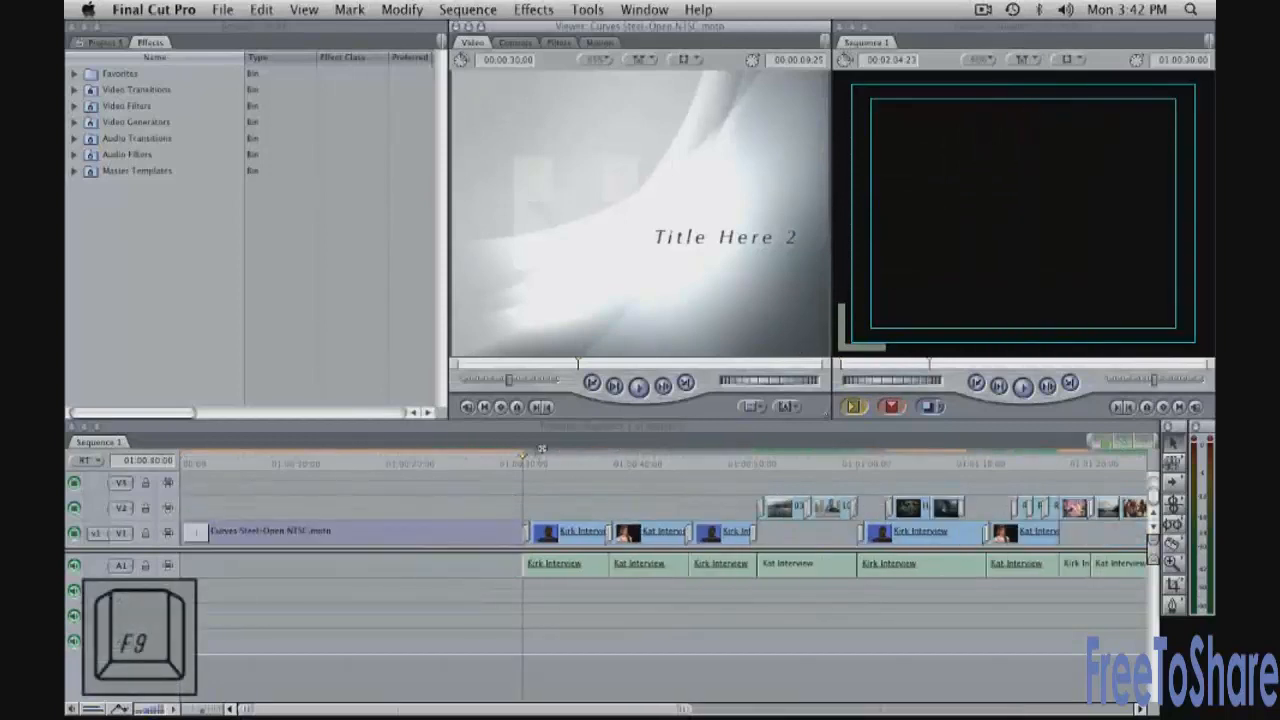
pyautogui.moveTo(355, 465); pyautogui.dragTo(236, 473)
# Open the template clip's Controls showing three drop zones and title fields, then return to Project 5
pyautogui.doubleClick(318, 543)
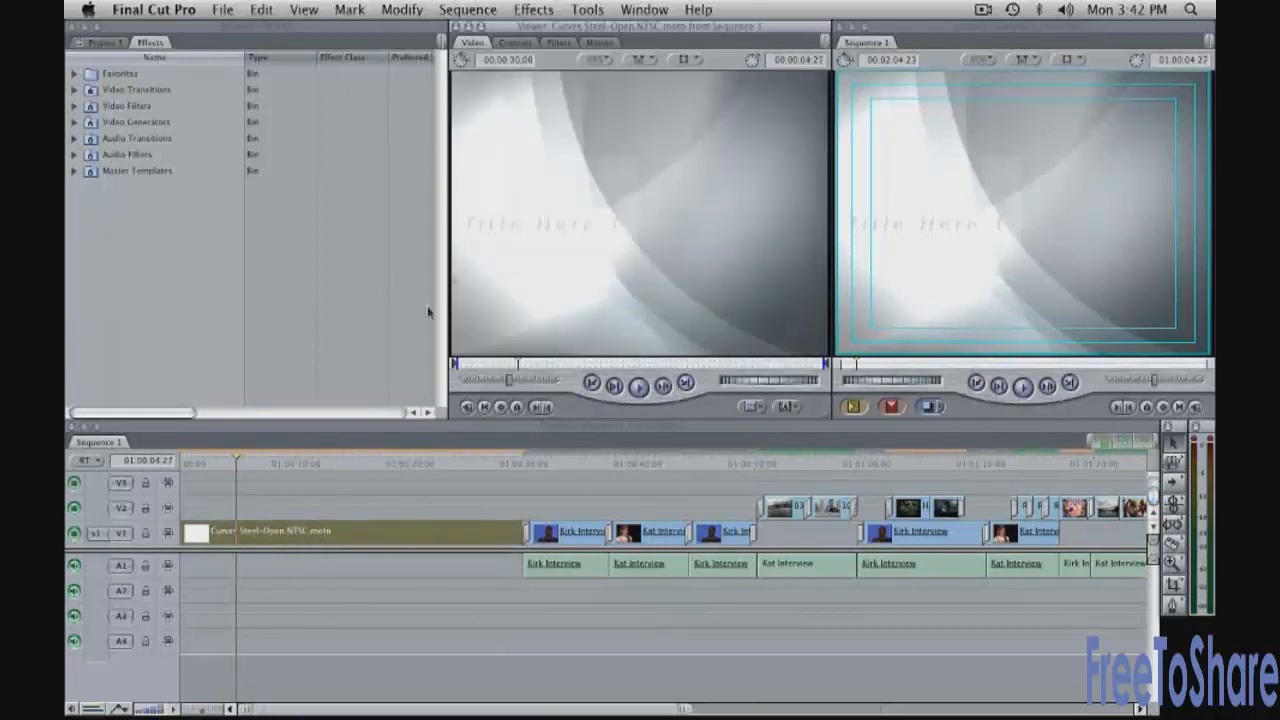
pyautogui.click(516, 43)
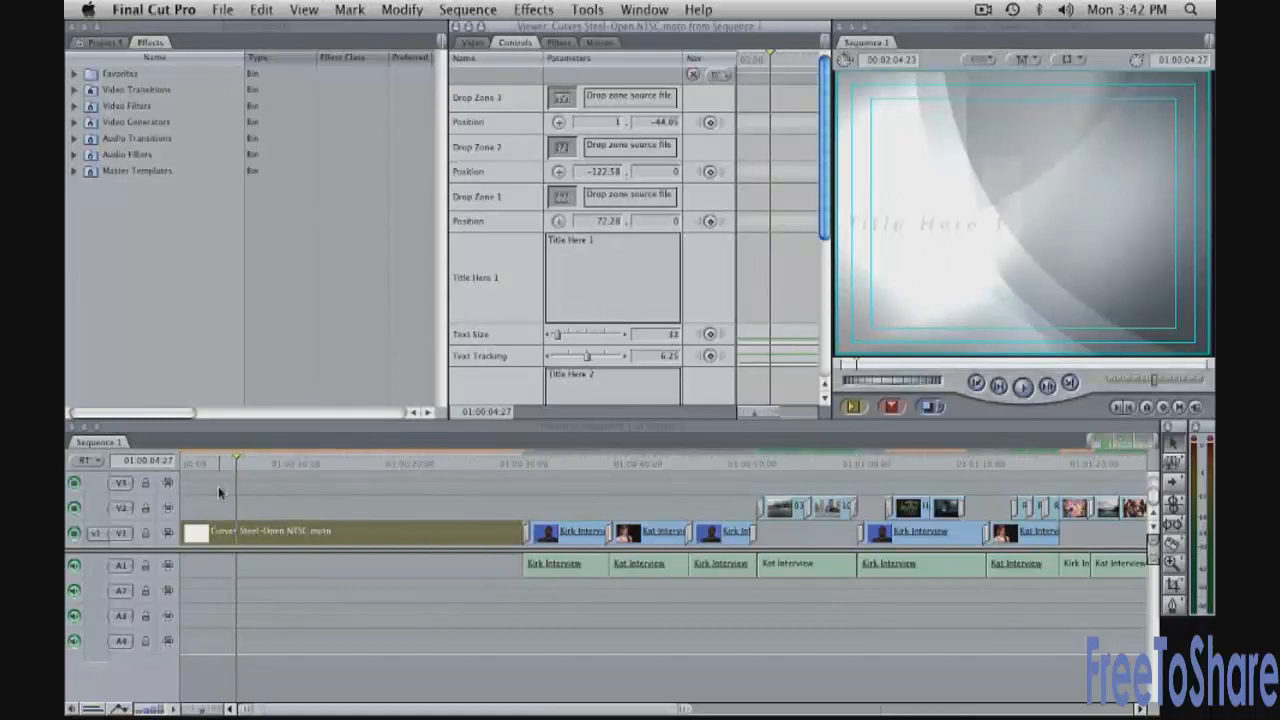
pyautogui.moveTo(233, 462); pyautogui.dragTo(396, 463)
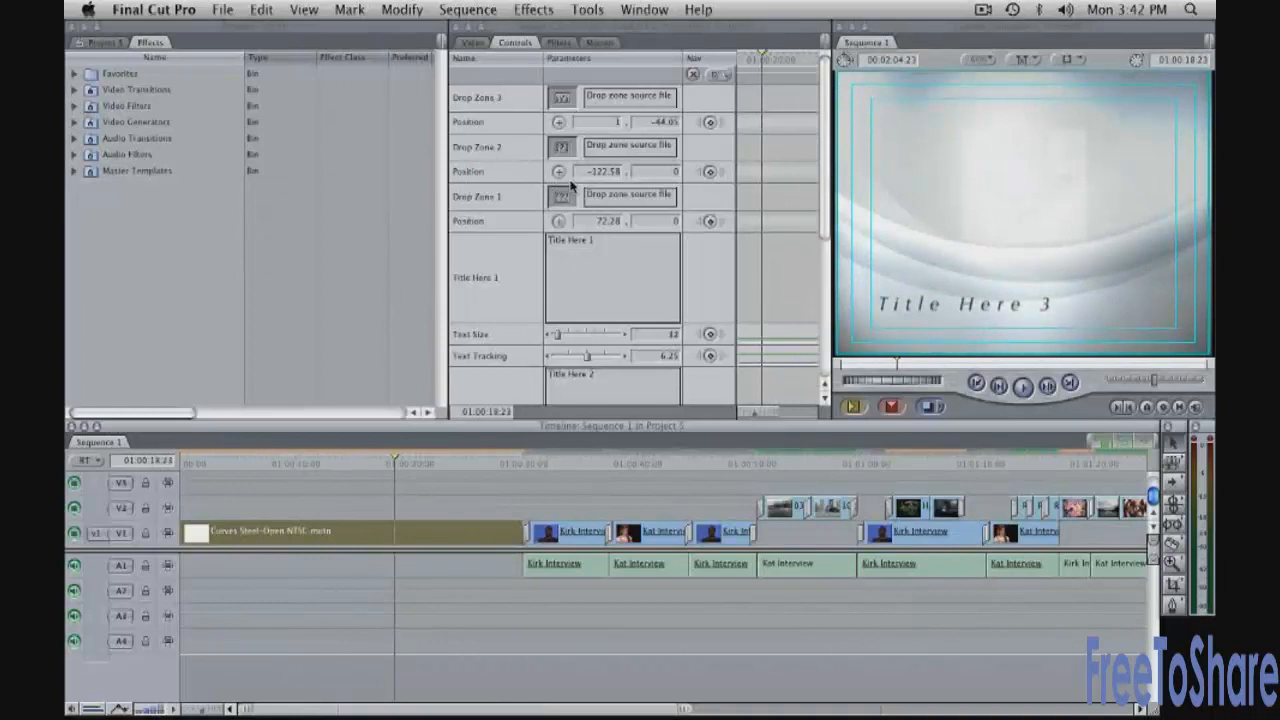
pyautogui.click(118, 44)
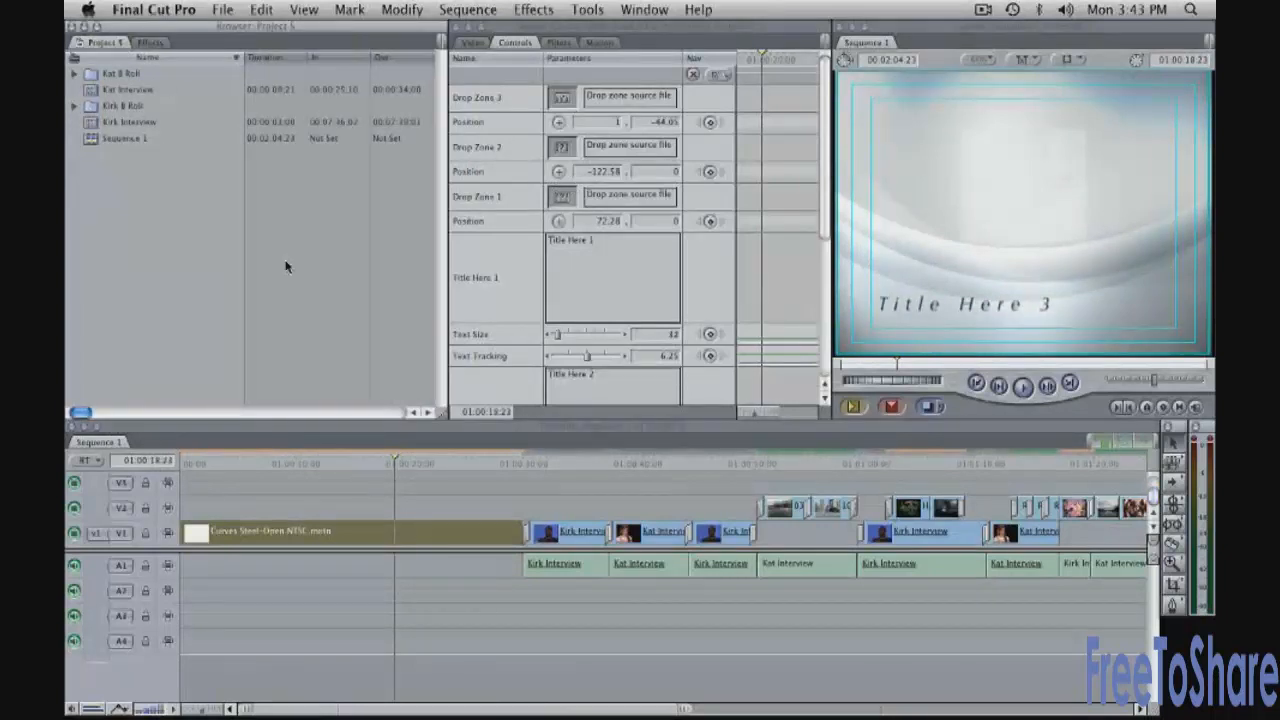
# Import endeavors_logo.psd, Kat still.png and Kirk Still.png from Graphics via the Browser's import files command
pyautogui.rightClick(174, 178)
pyautogui.moveTo(310, 182)
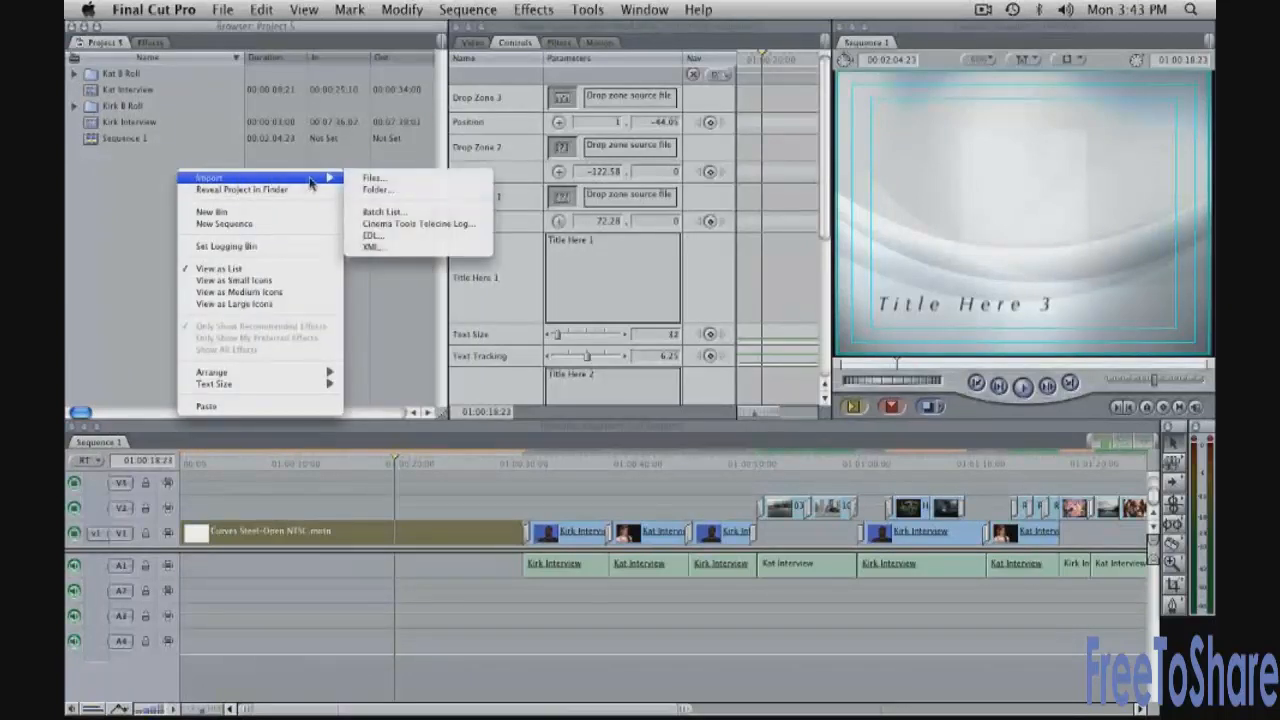
pyautogui.click(366, 178)
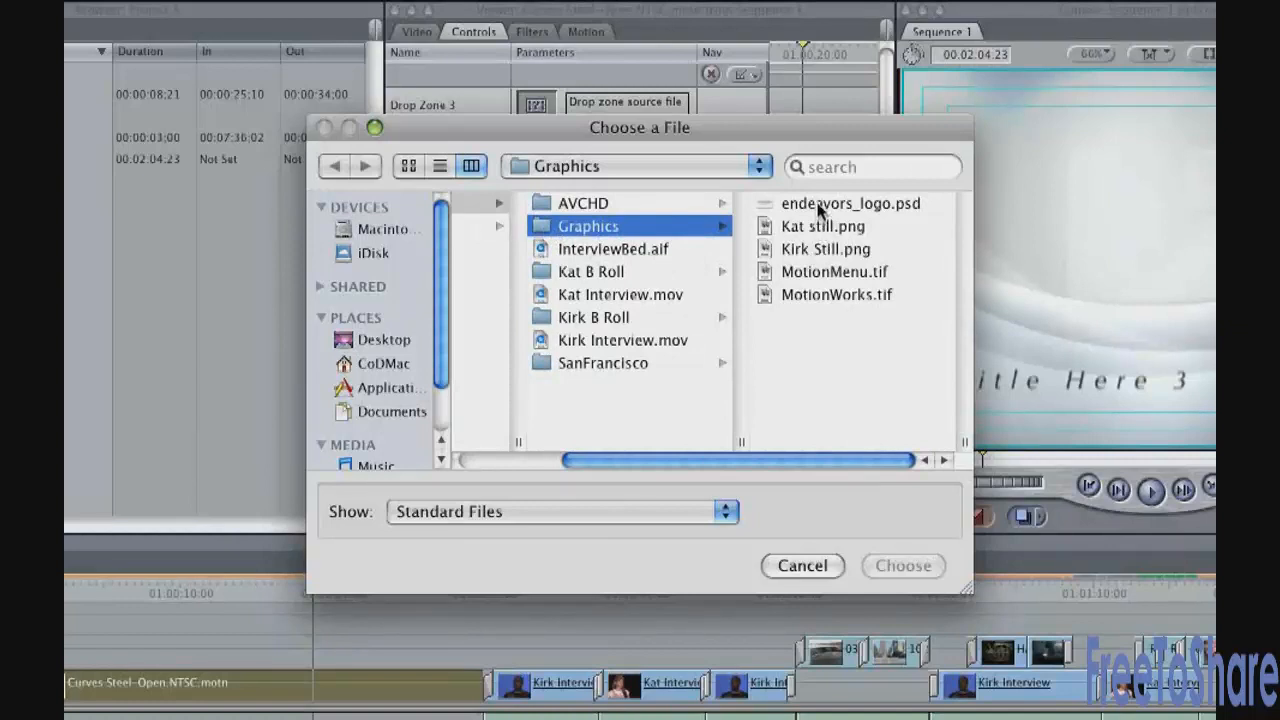
pyautogui.click(820, 205)
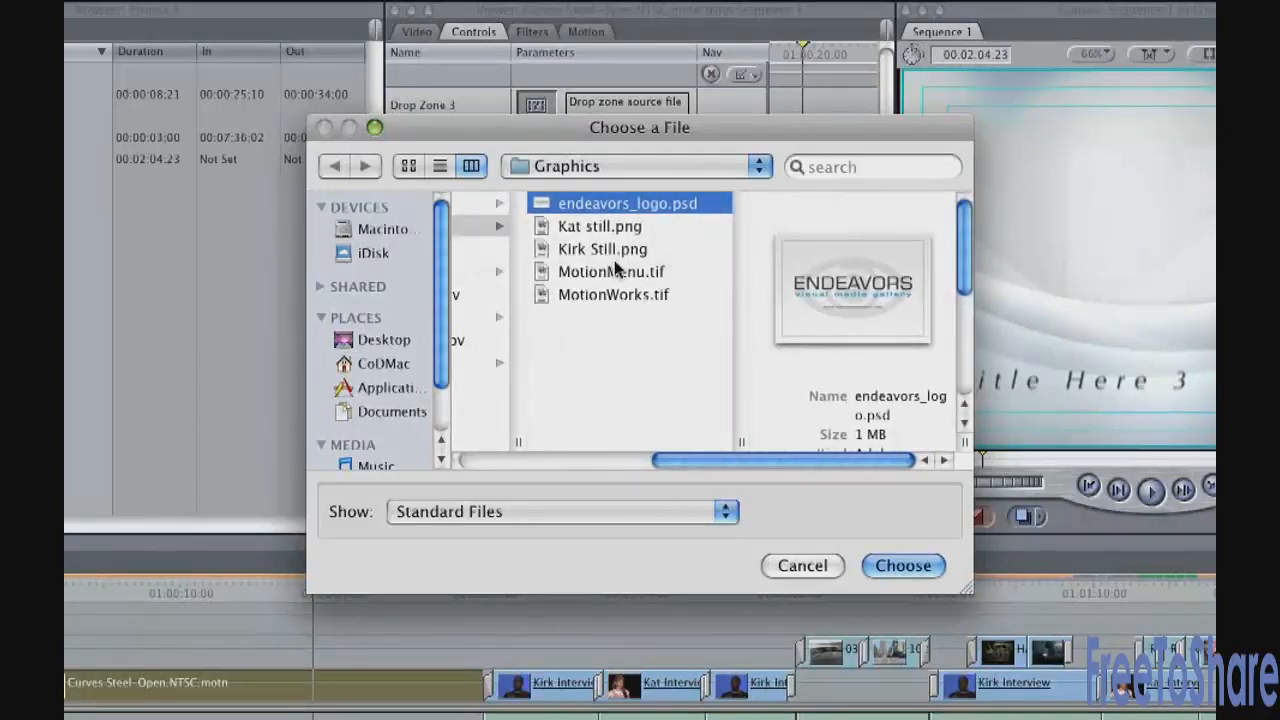
pyautogui.keyDown('shift'); pyautogui.click(593, 252); pyautogui.keyUp('shift')
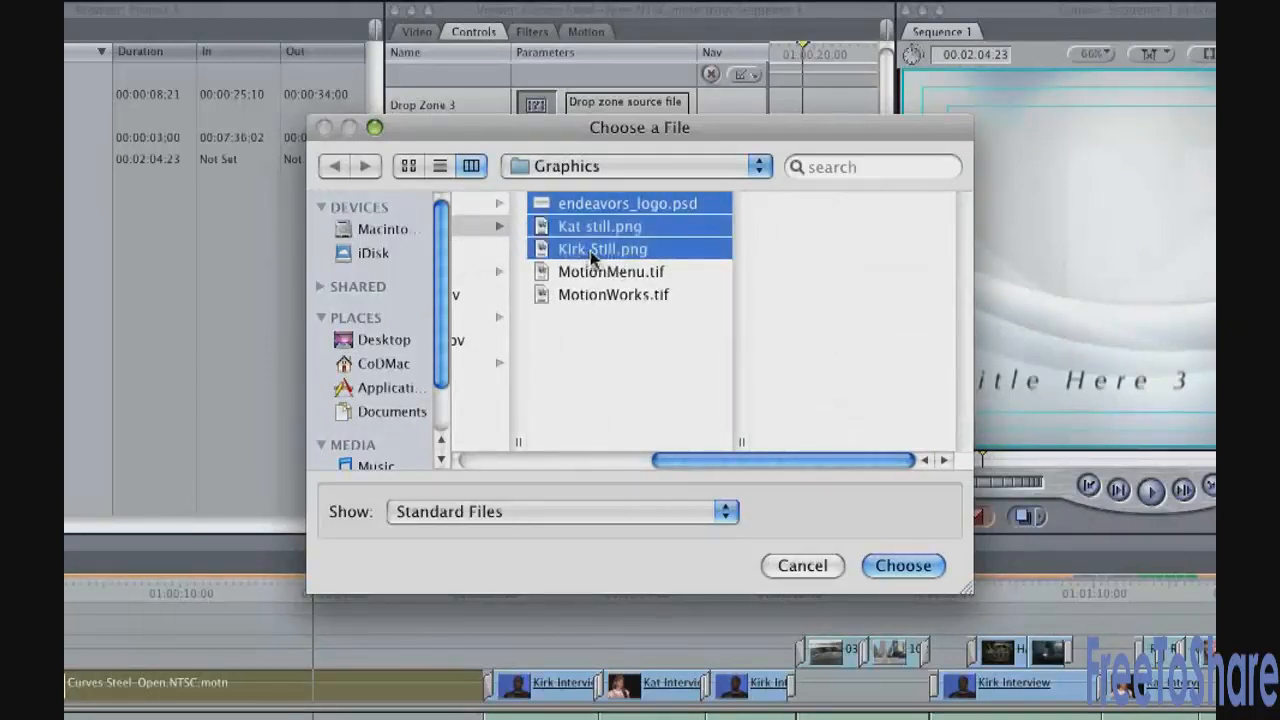
pyautogui.click(921, 567)
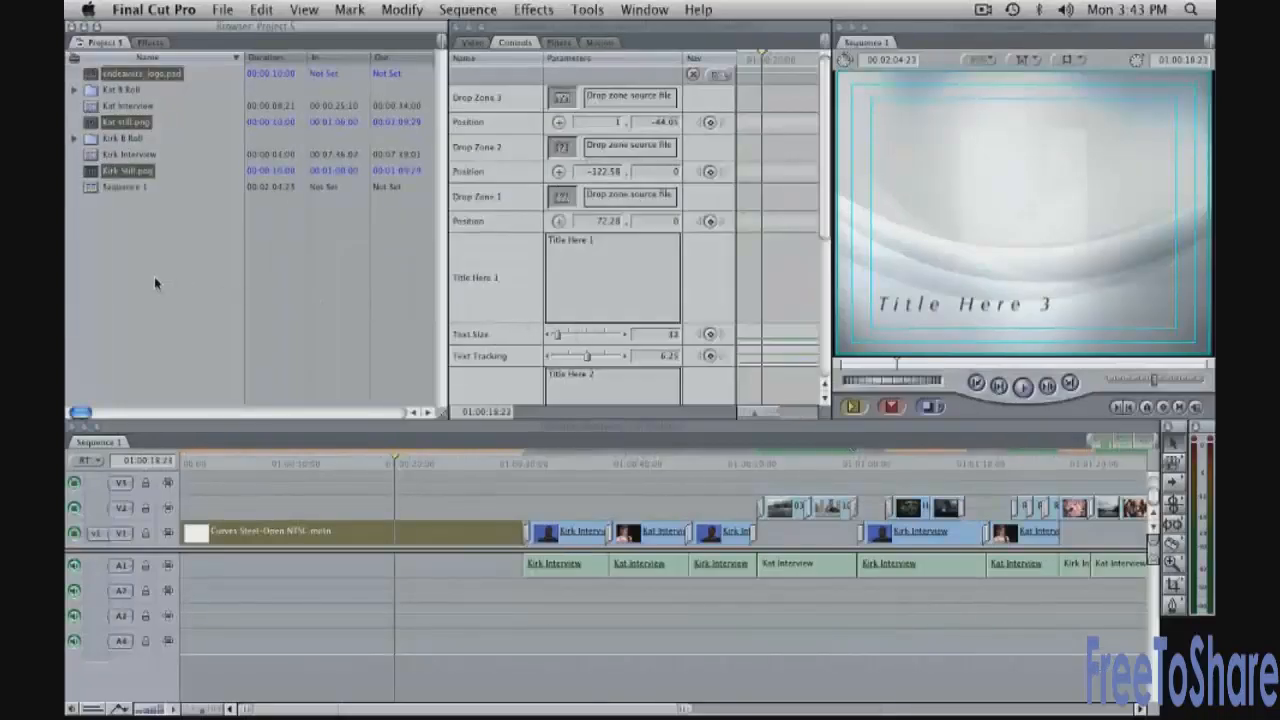
pyautogui.click(154, 276)
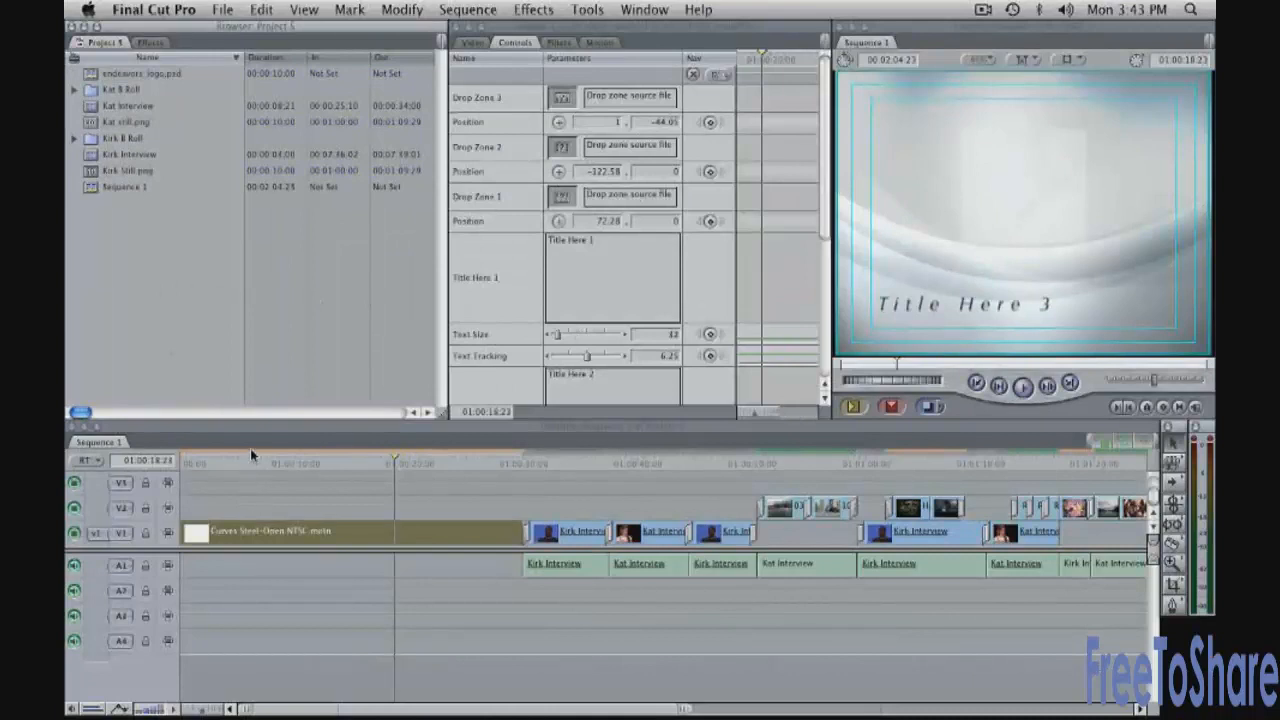
pyautogui.moveTo(250, 462); pyautogui.dragTo(212, 463)
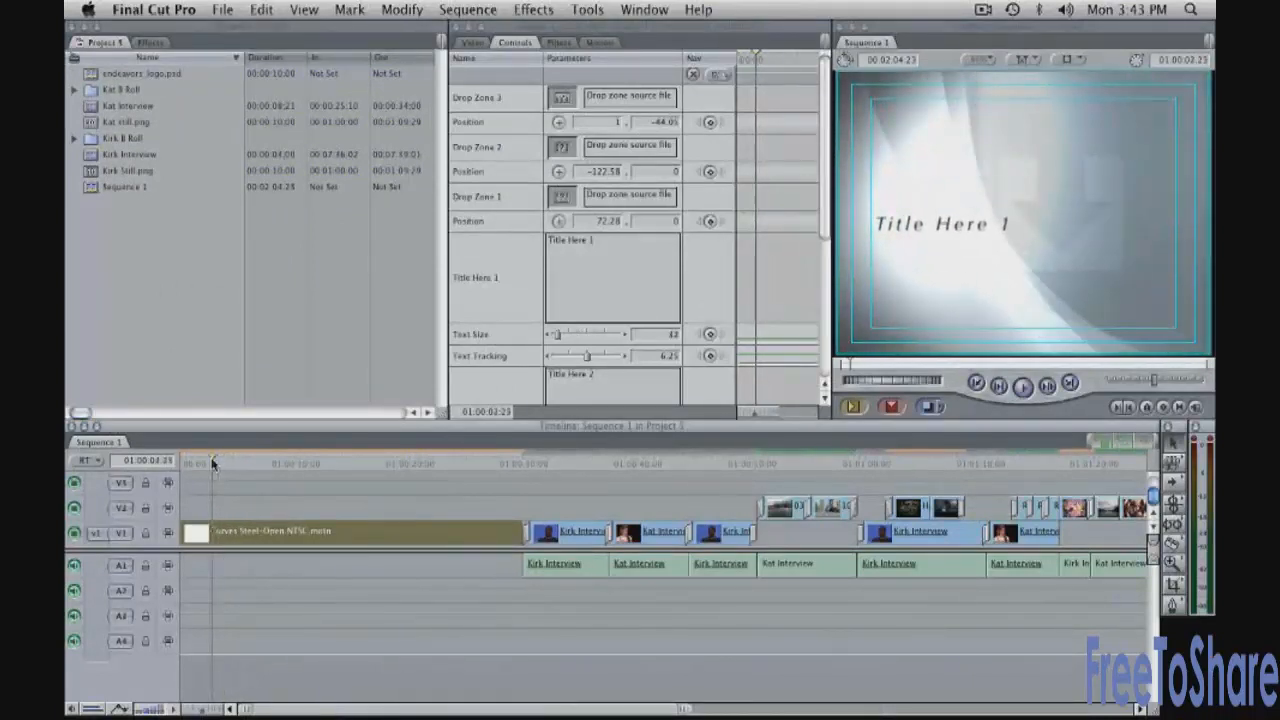
pyautogui.click(607, 246)
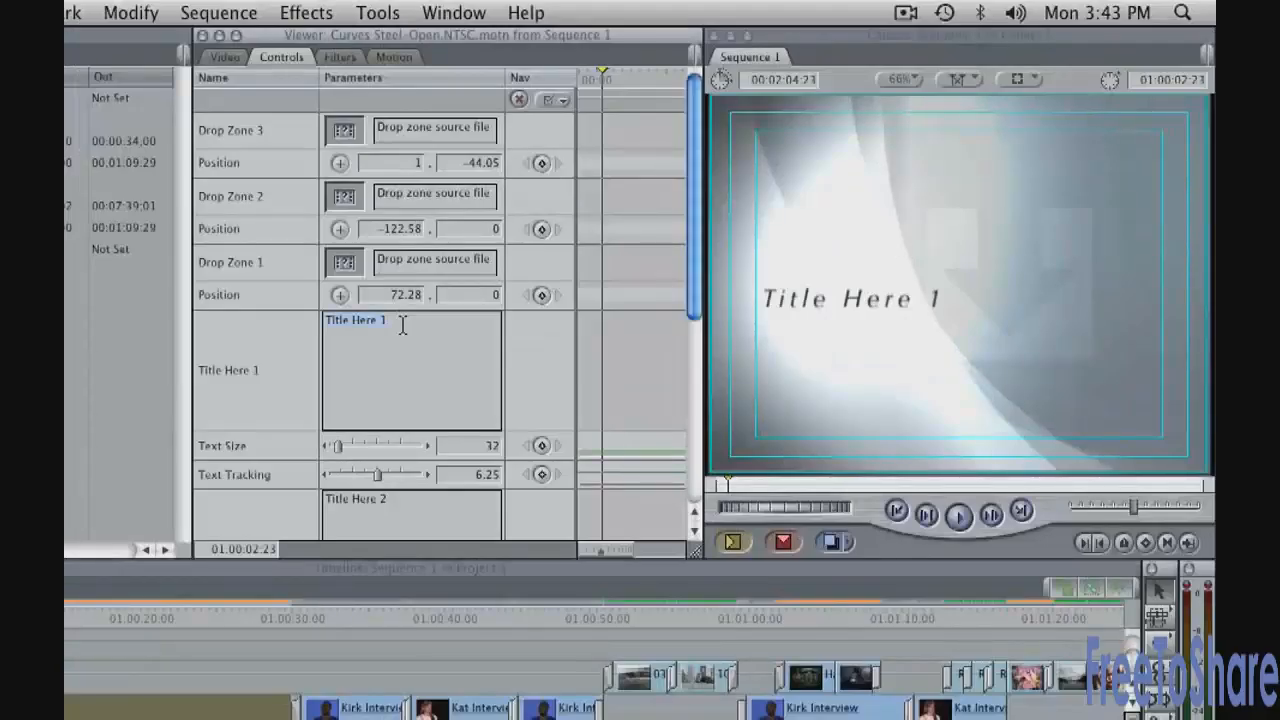
pyautogui.press('Tab')
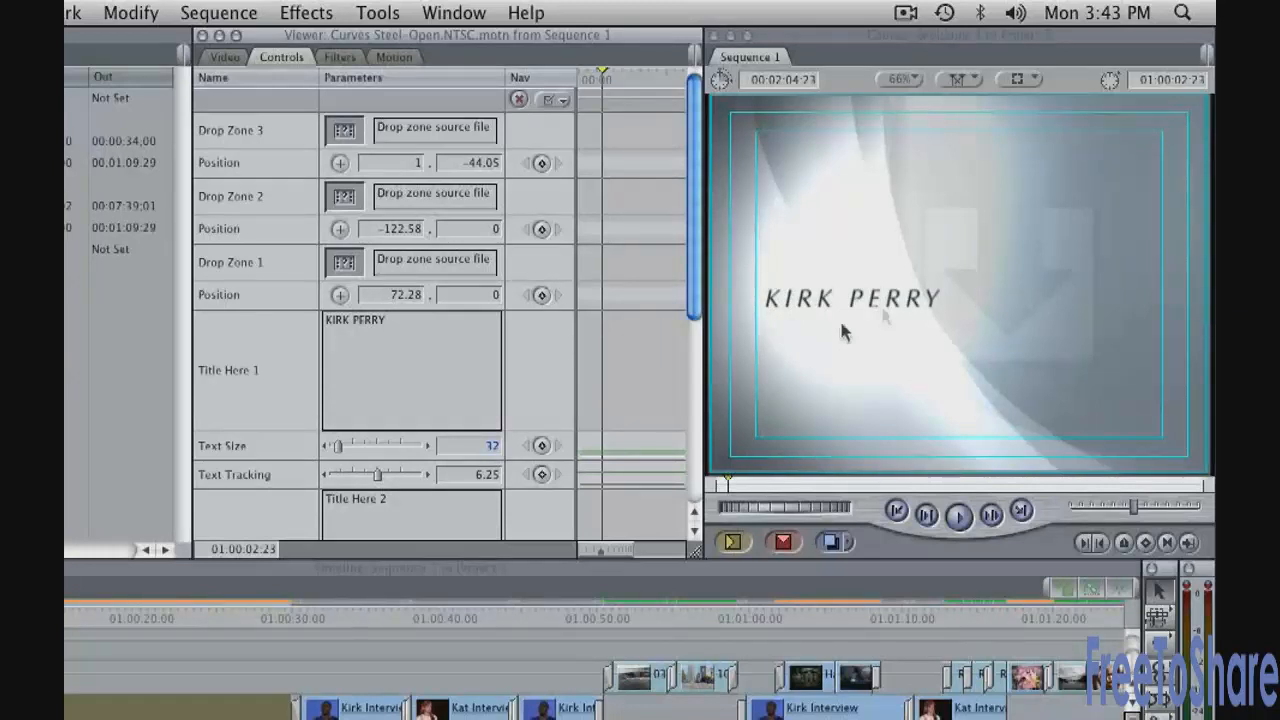
pyautogui.moveTo(341, 453); pyautogui.dragTo(339, 452)
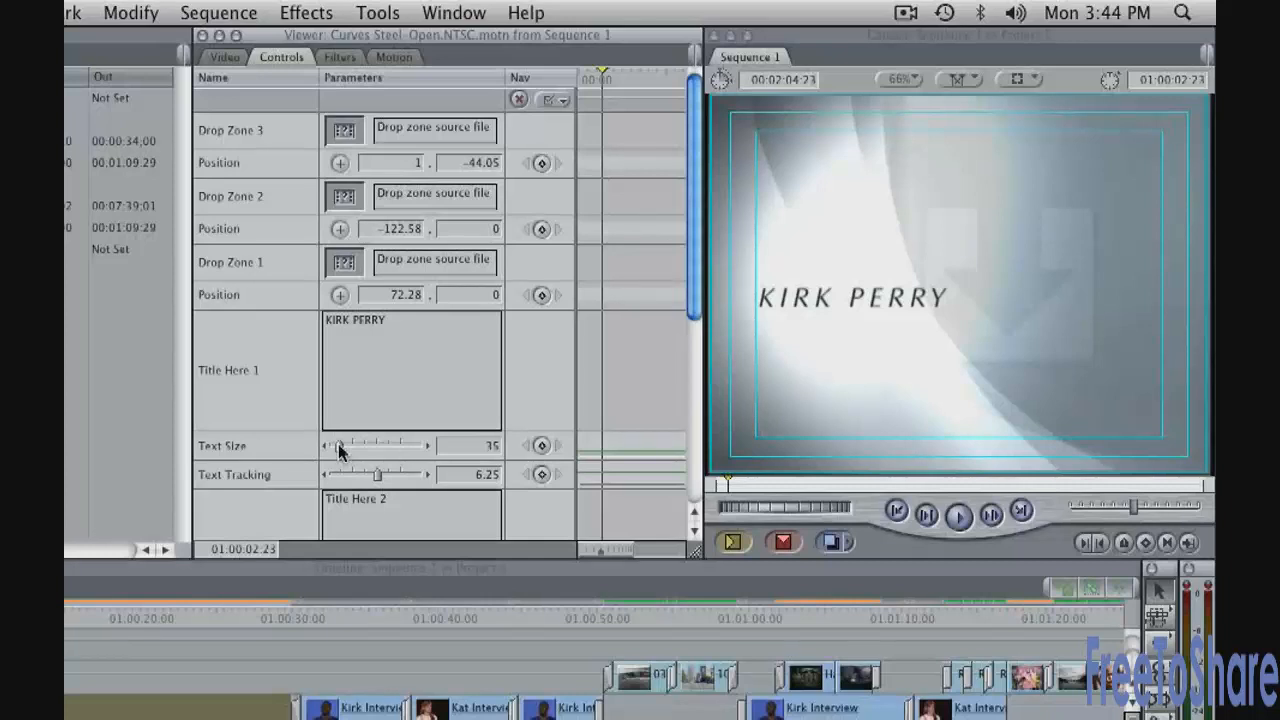
pyautogui.click(427, 445)
pyautogui.click(427, 445)
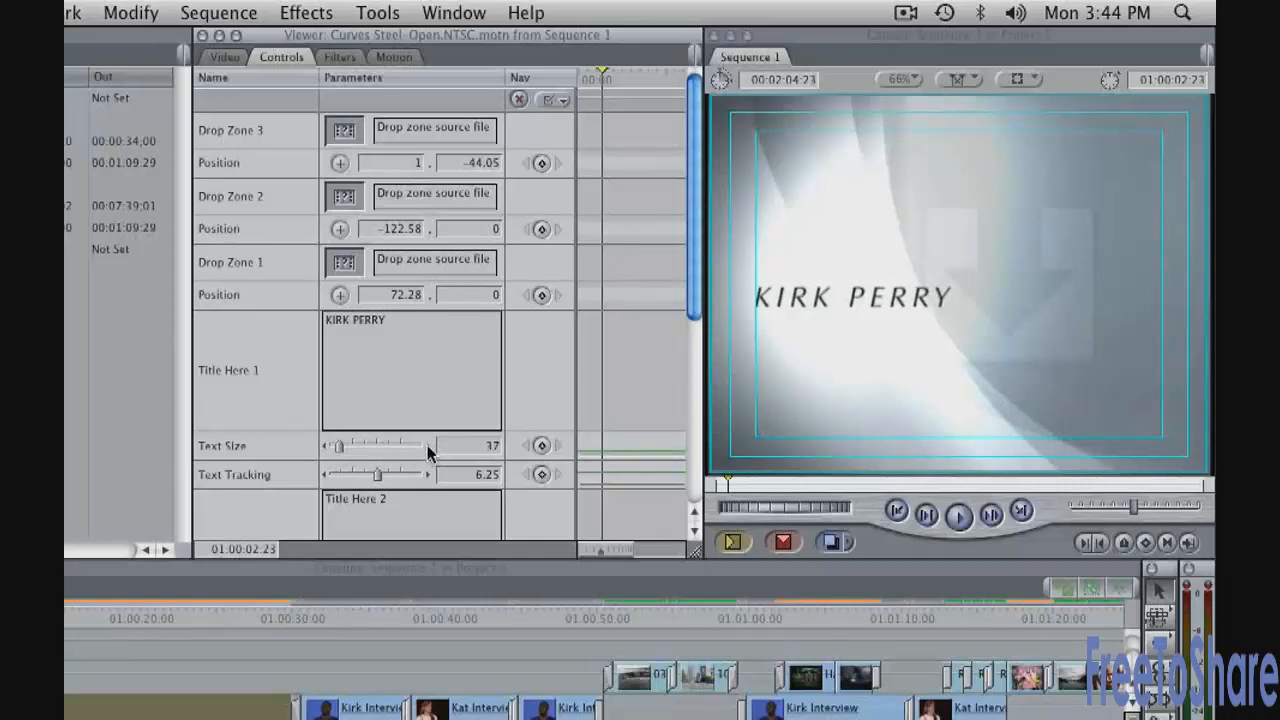
pyautogui.click(427, 445)
pyautogui.click(427, 445)
pyautogui.click(427, 445)
pyautogui.click(427, 445)
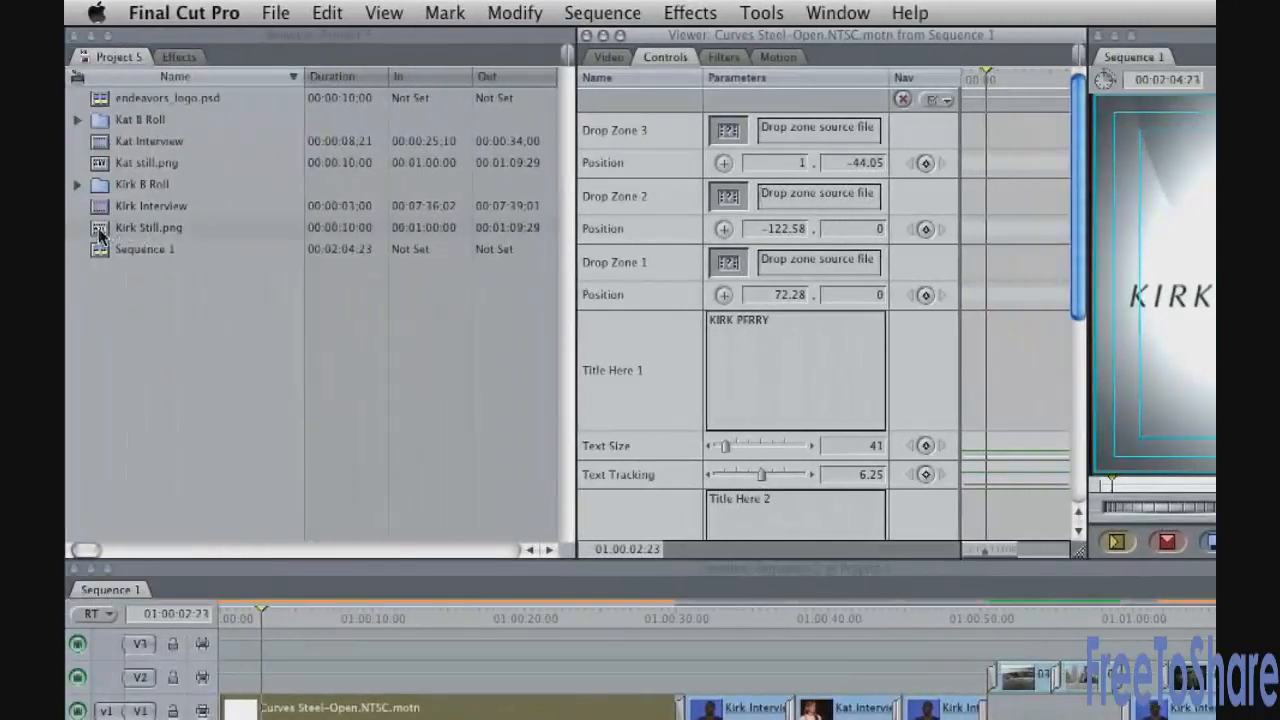
# Fill Drop Zone 1 with Kirk Still.png from the Browser
pyautogui.moveTo(100, 234); pyautogui.dragTo(727, 262)
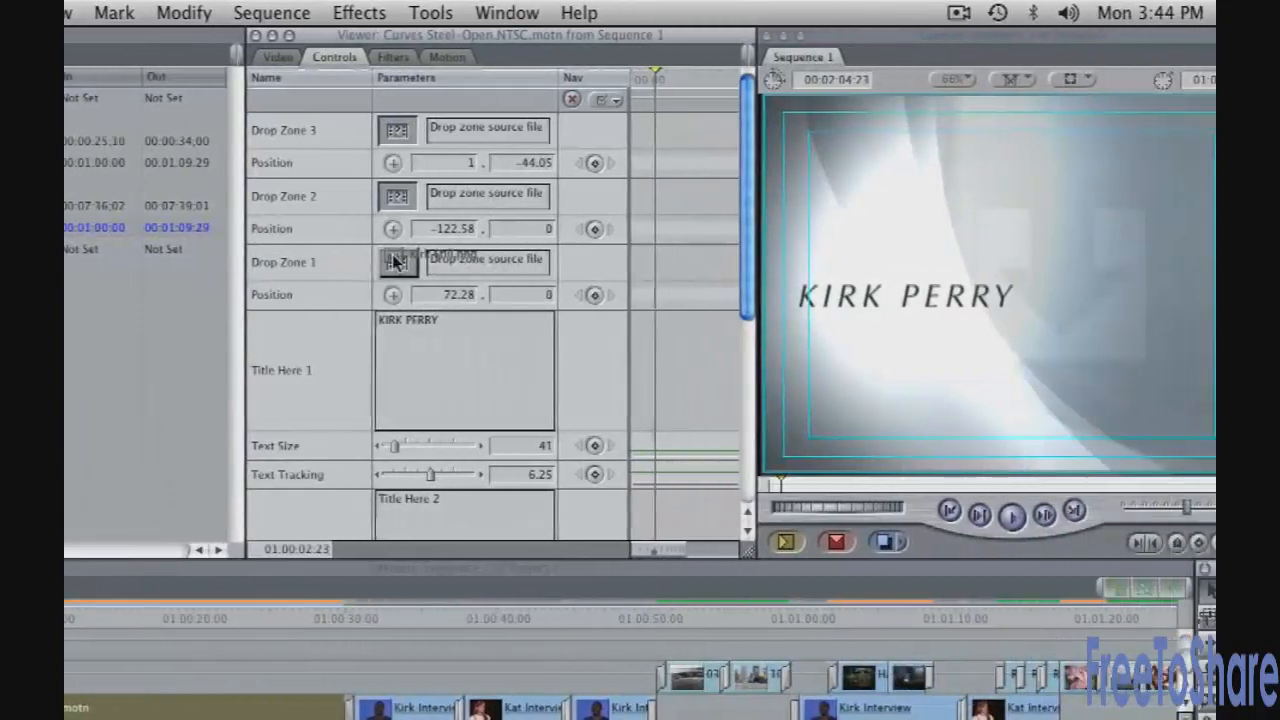
pyautogui.moveTo(395, 262); pyautogui.dragTo(343, 258)
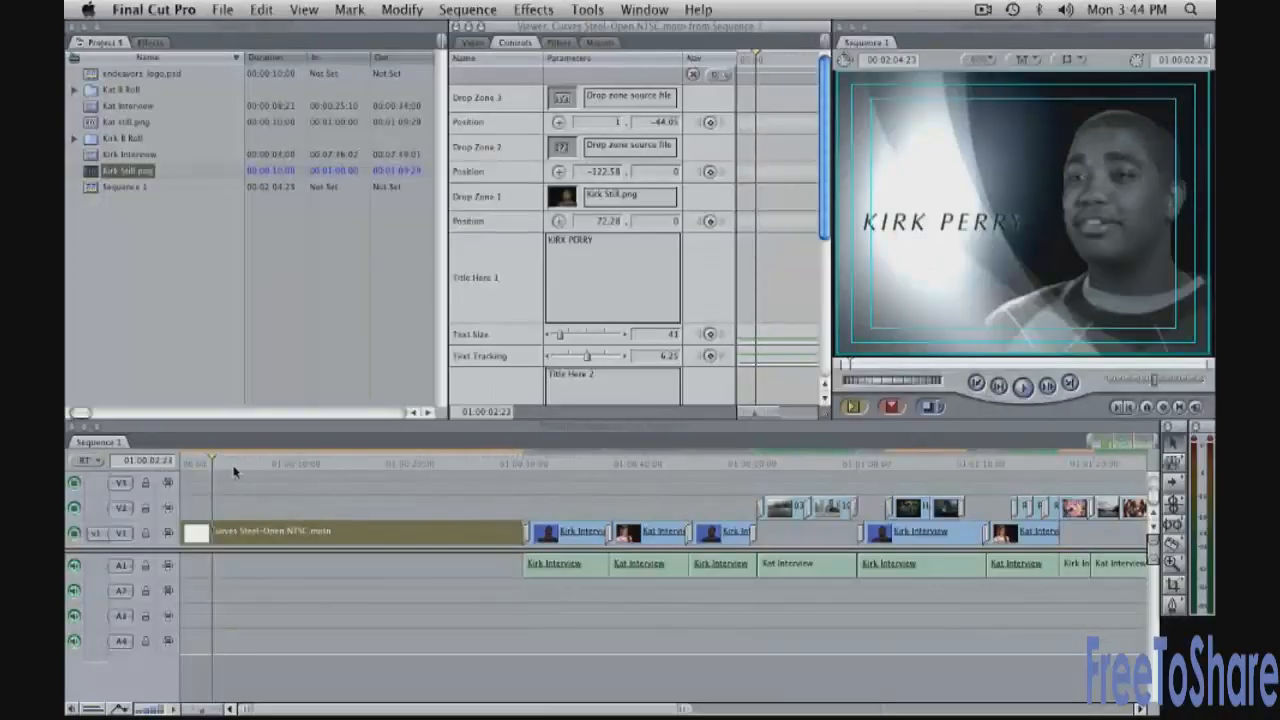
pyautogui.moveTo(234, 472); pyautogui.dragTo(285, 468)
pyautogui.click(630, 385)
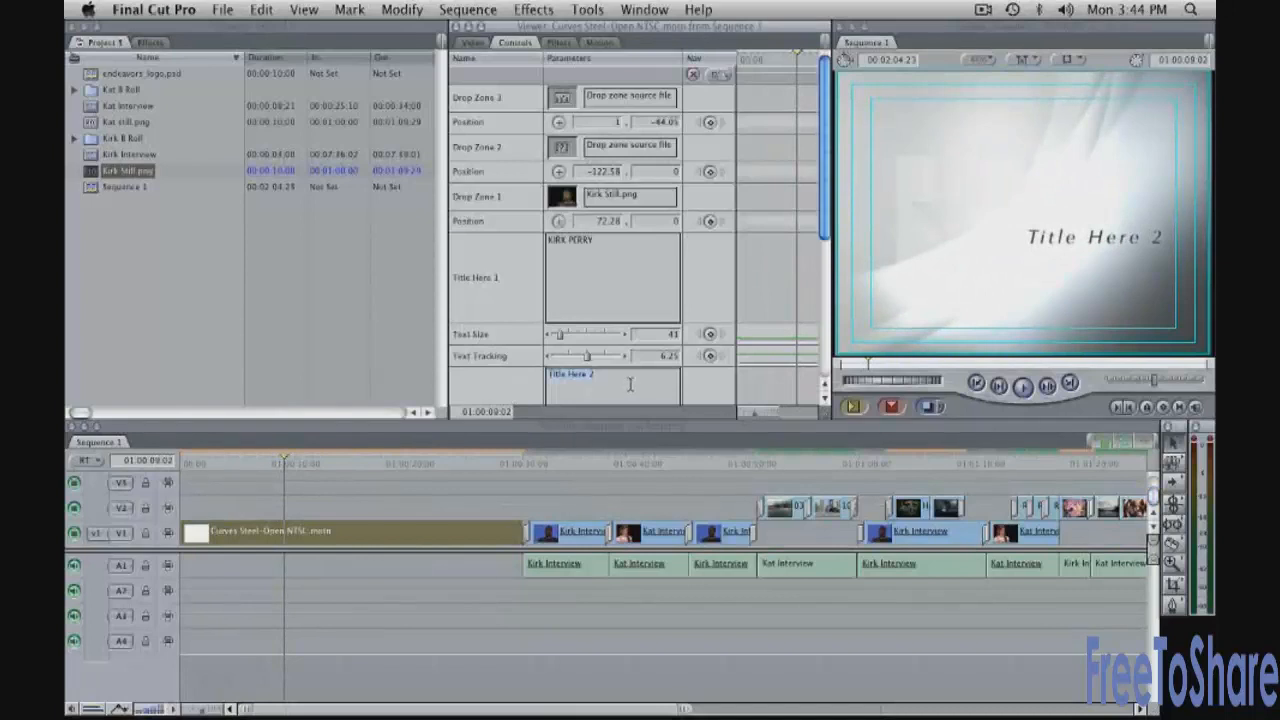
pyautogui.write('KAT G')
pyautogui.moveTo(826, 230); pyautogui.dragTo(826, 295)
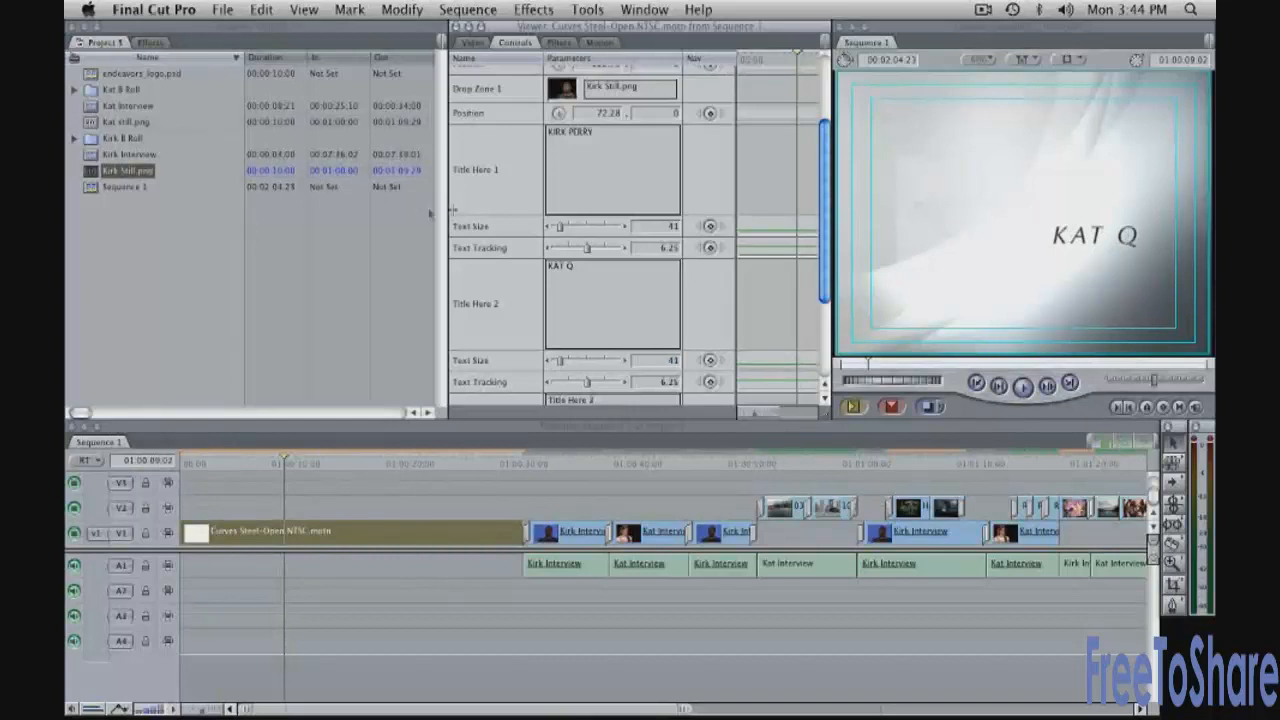
pyautogui.scroll(3, 483, 218)
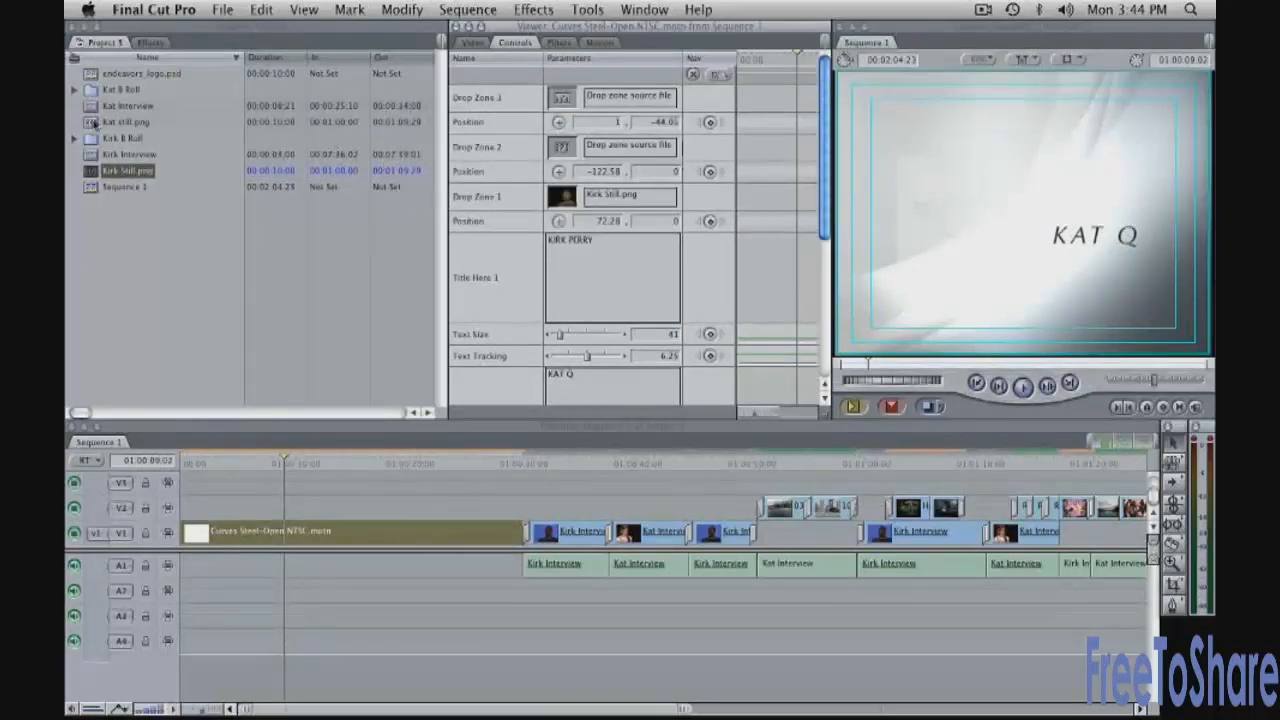
pyautogui.moveTo(94, 122); pyautogui.dragTo(560, 148)
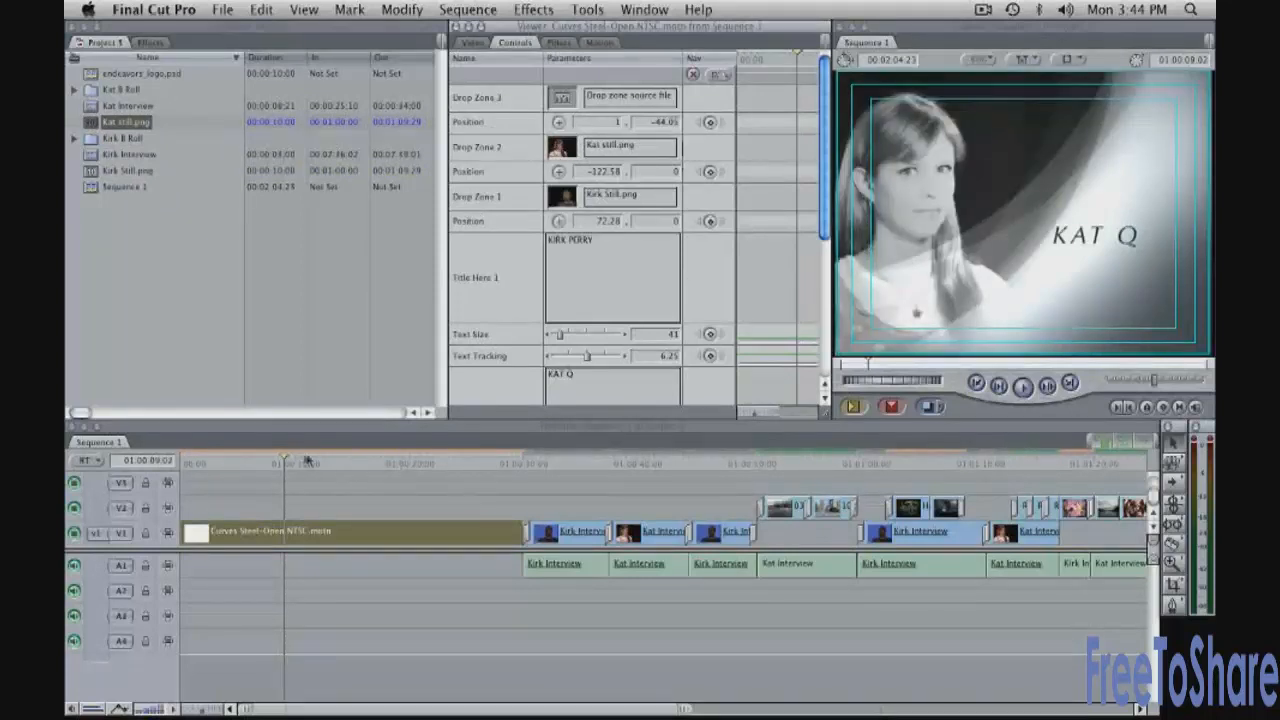
pyautogui.moveTo(301, 459); pyautogui.dragTo(362, 463)
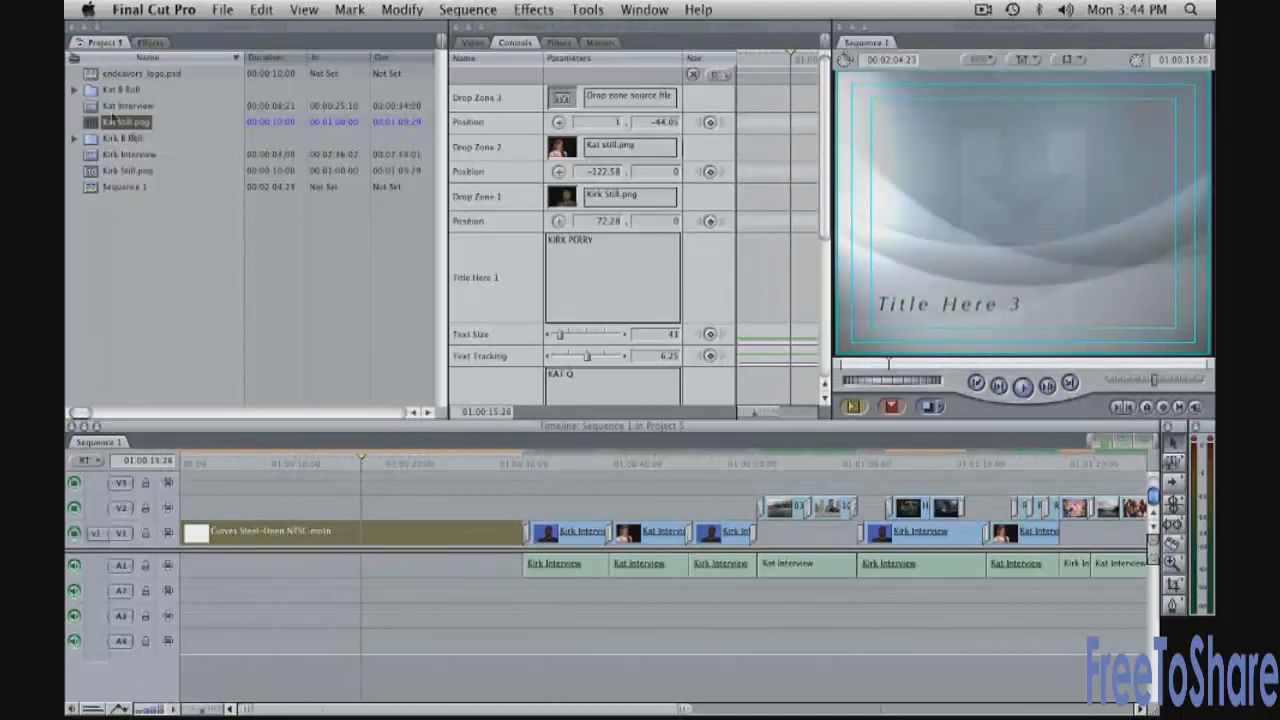
# Load endeavors_logo.psd into Drop Zone 3 and empty the 'Title Here 3' text
pyautogui.moveTo(90, 75); pyautogui.dragTo(546, 103)
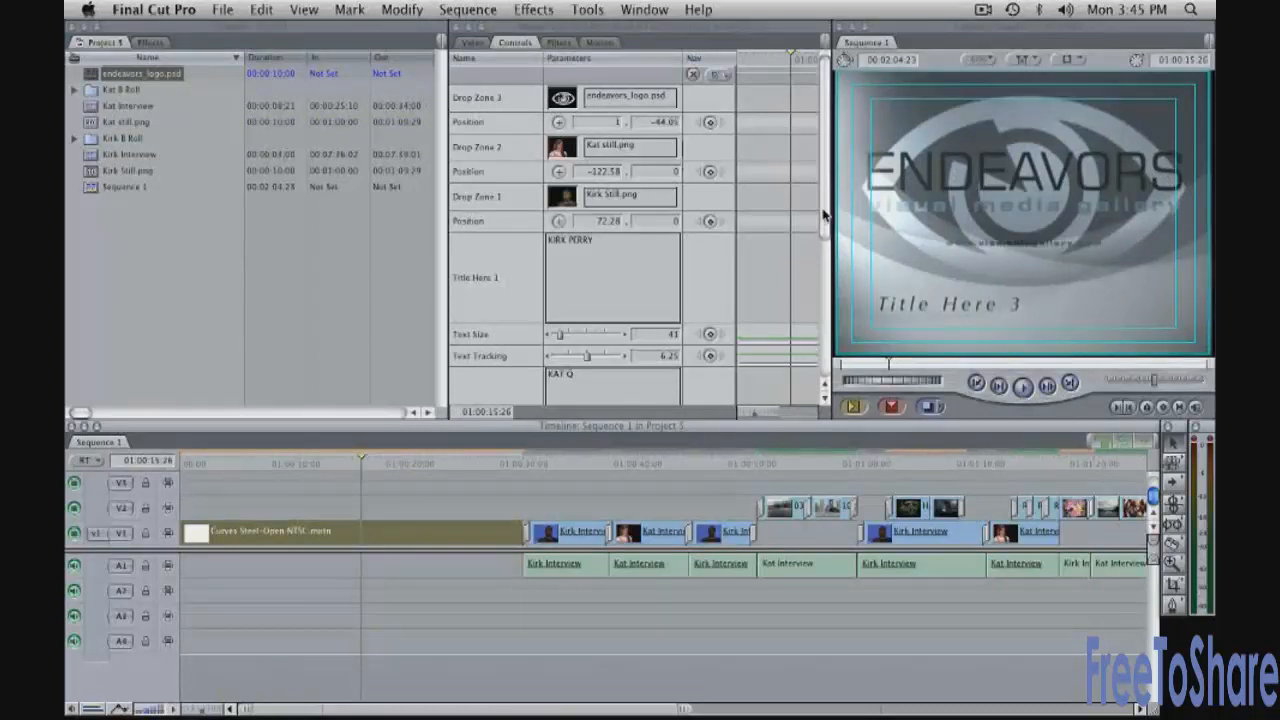
pyautogui.moveTo(816, 211); pyautogui.dragTo(808, 325)
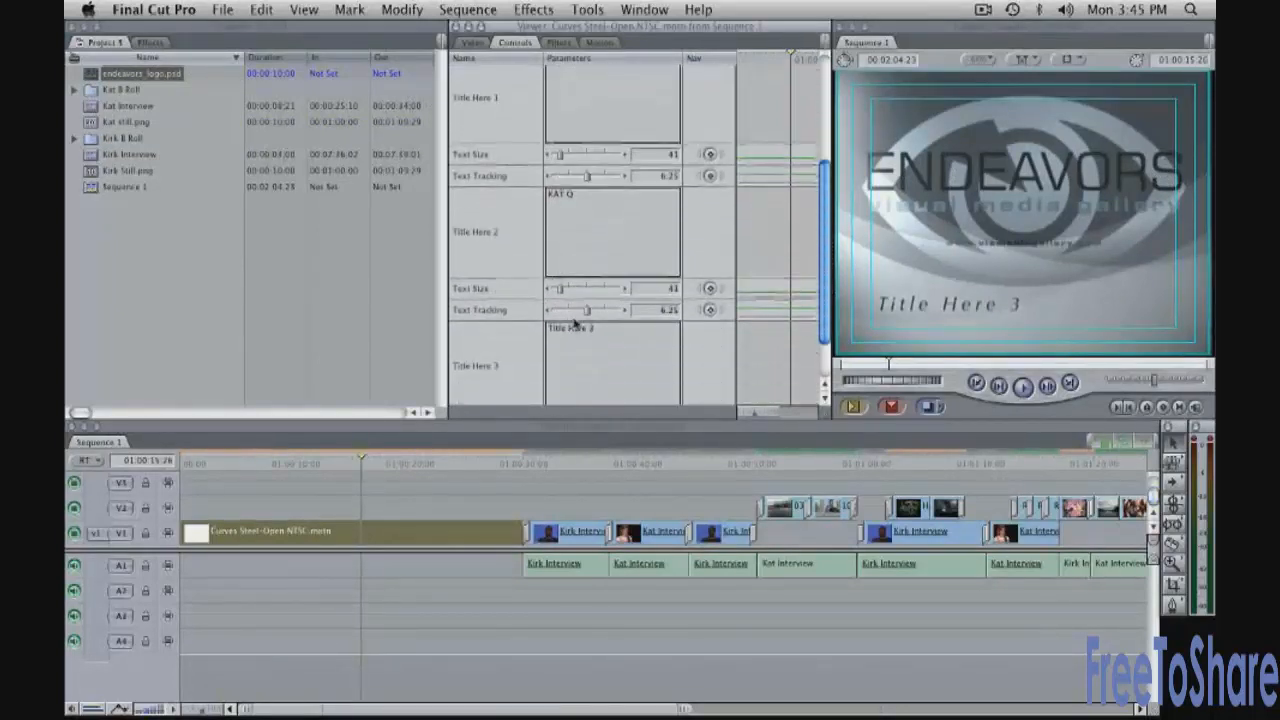
pyautogui.click(608, 329)
pyautogui.press('BackSpace')
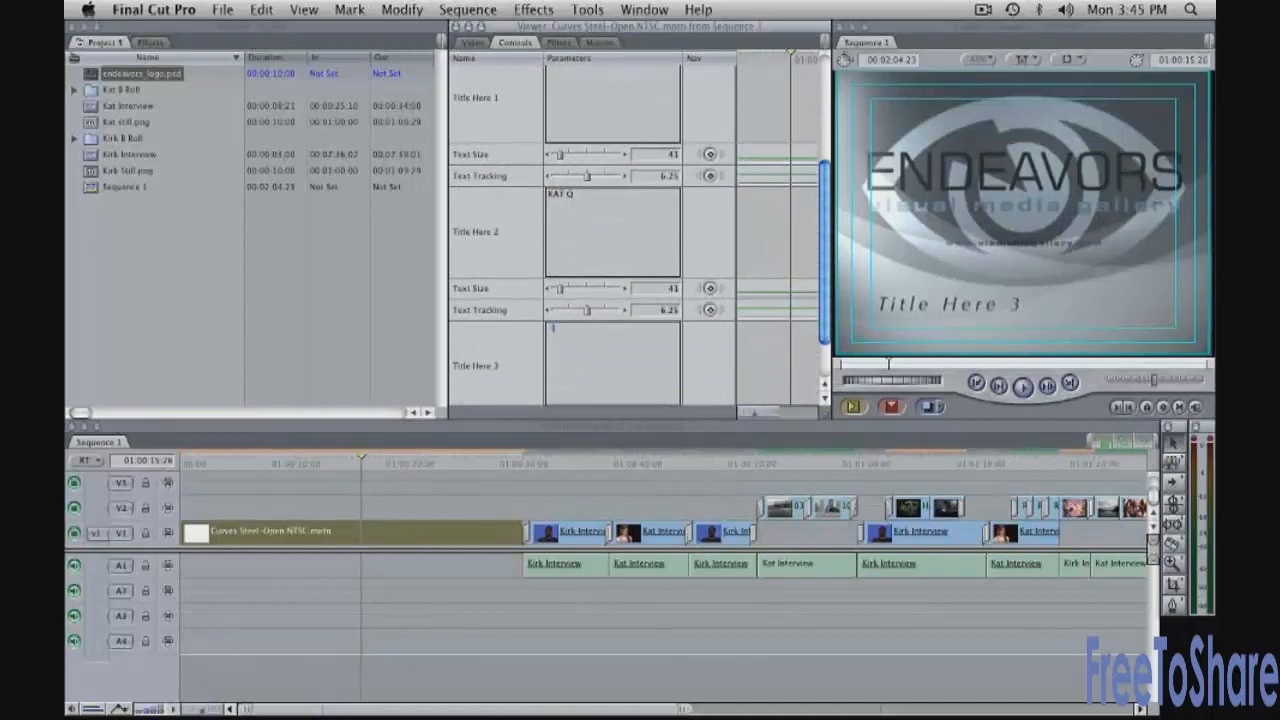
pyautogui.press('Tab')
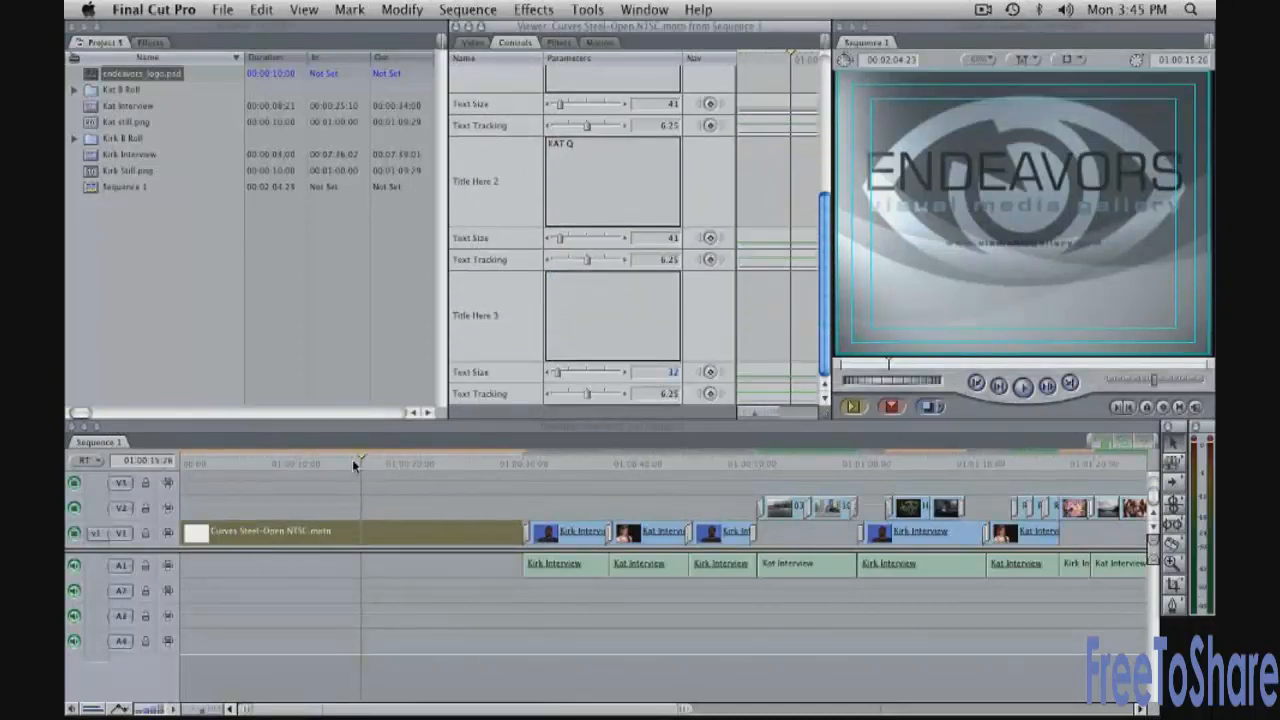
# Cut the Curves Steel-Open clip at 01:00:17:15, where the Endeavors logo is fully shown
pyautogui.moveTo(353, 460); pyautogui.dragTo(380, 462)
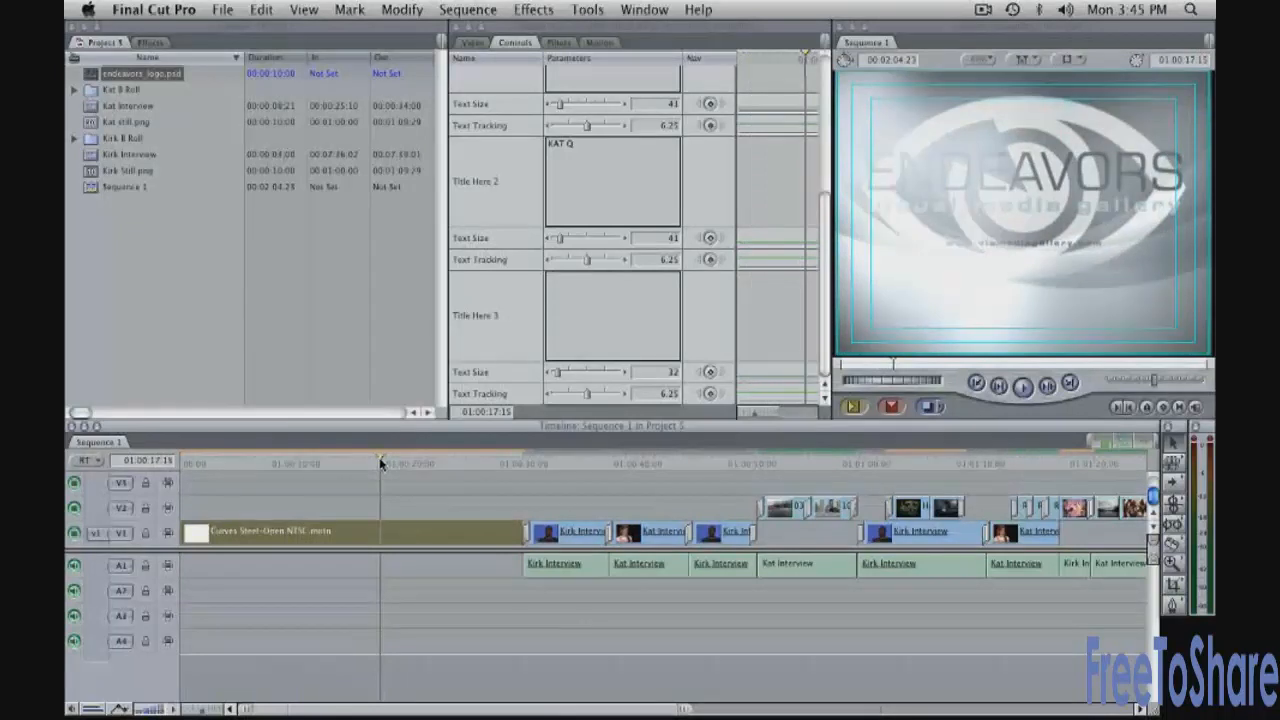
pyautogui.click(390, 476)
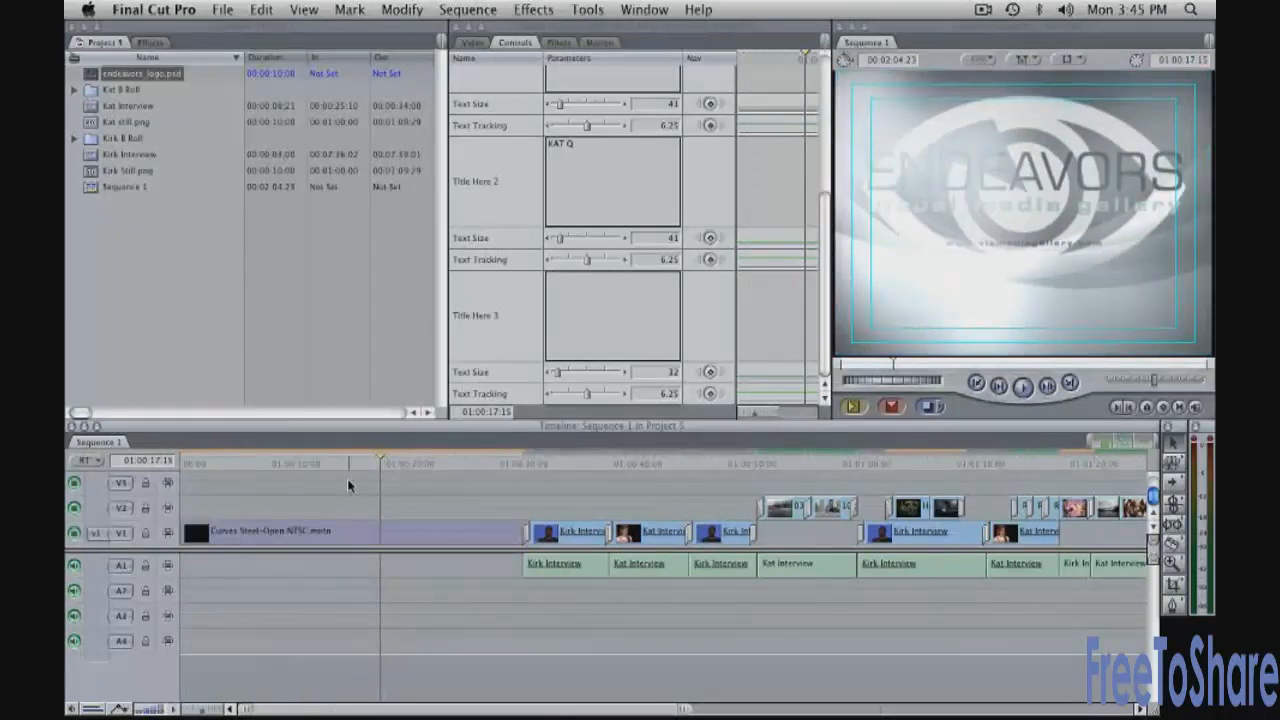
pyautogui.hotkey('ctrl', 'v')
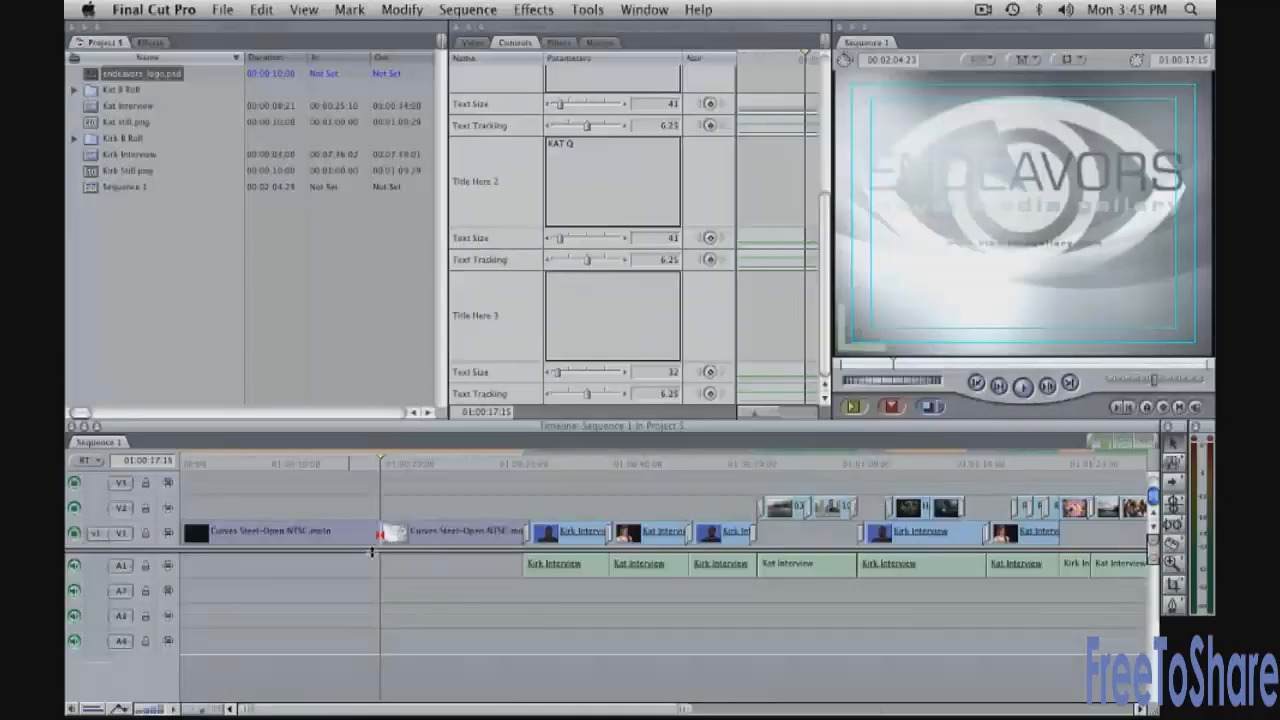
# Ripple delete the template's tail piece so the interview clips close up, leaving 00:01:52:08
pyautogui.click(446, 540)
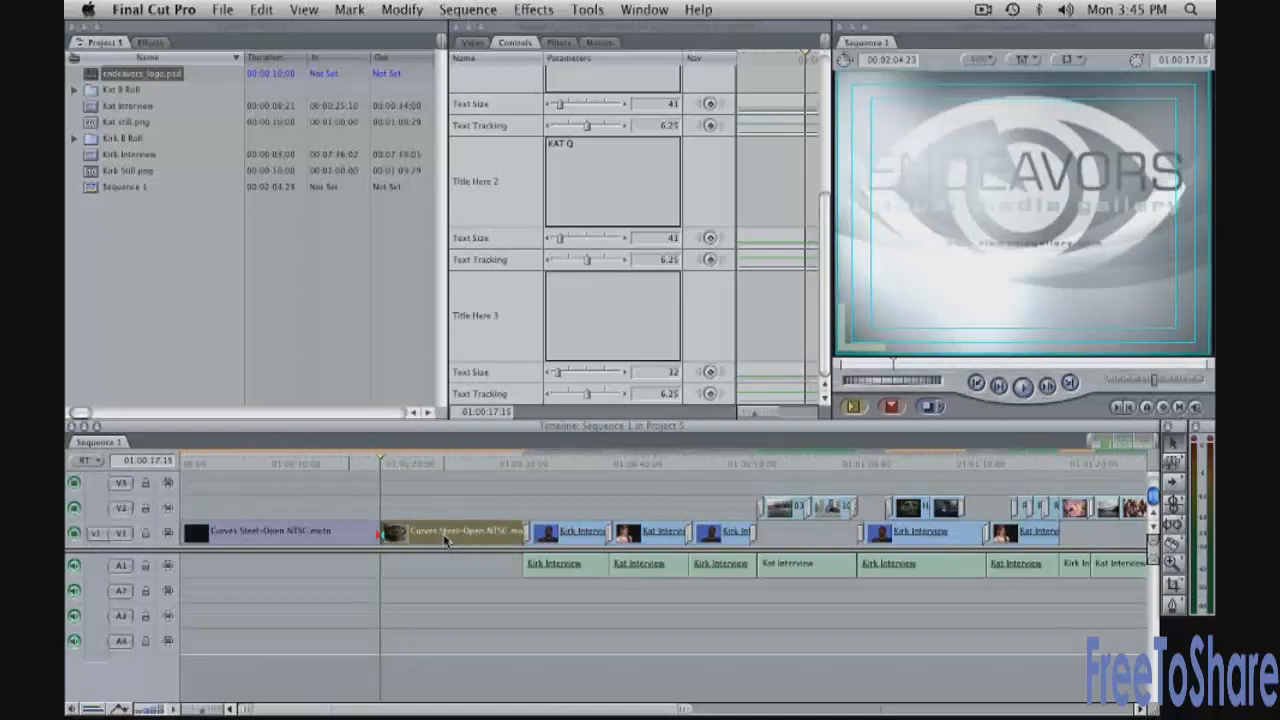
pyautogui.press('Delete')
pyautogui.press('super+z')
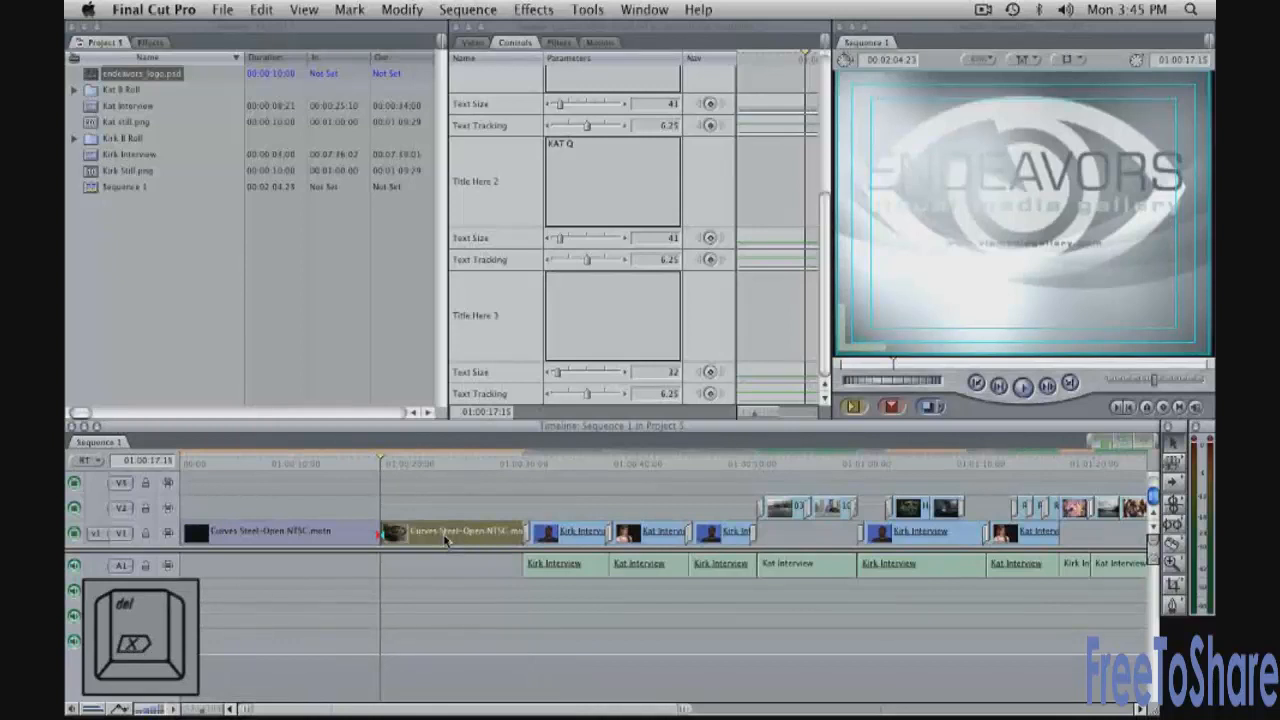
pyautogui.press('Delete')
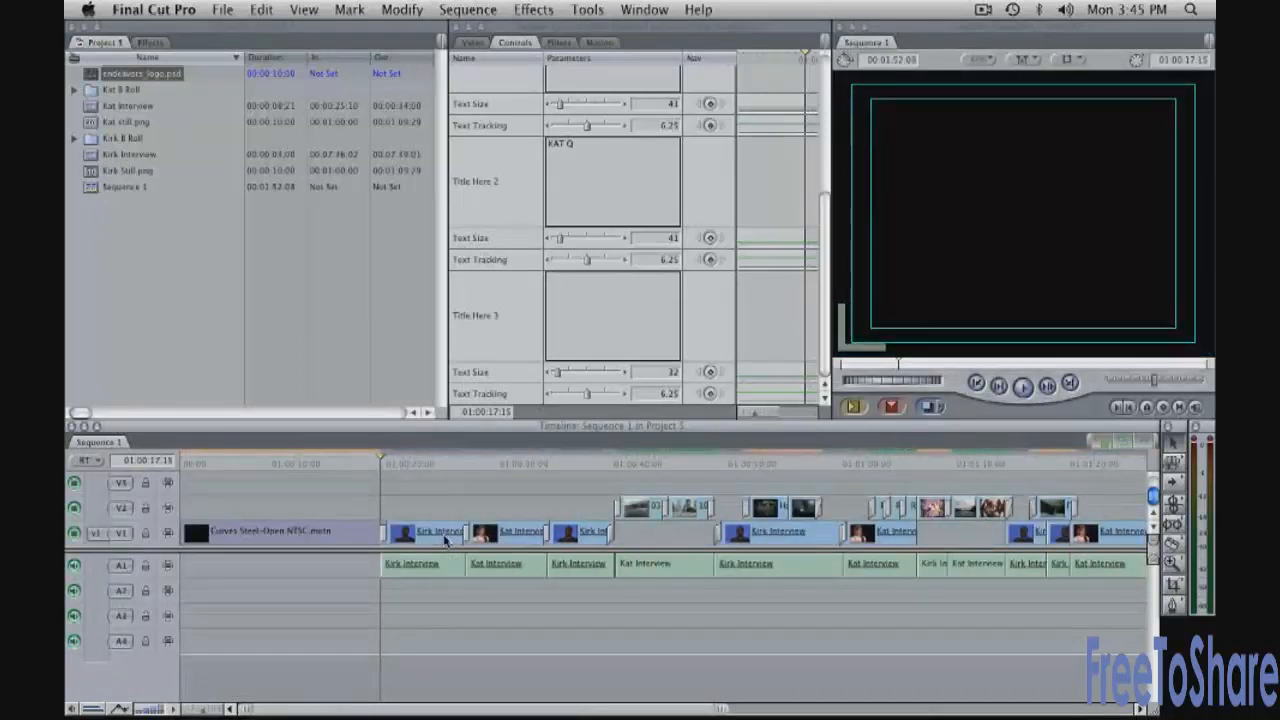